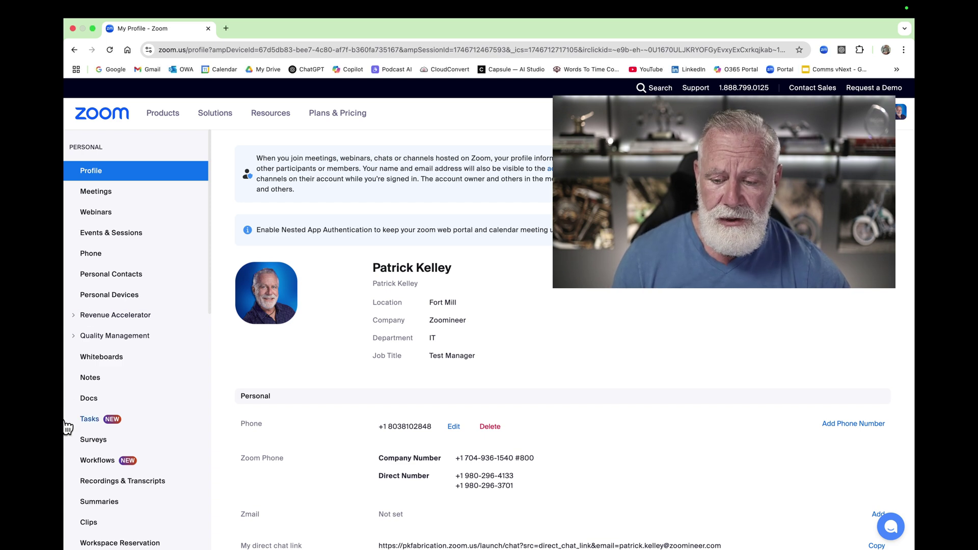
Go to Admin > User Management > Users and open the Add Users form
scroll(153, 390, down, 6)
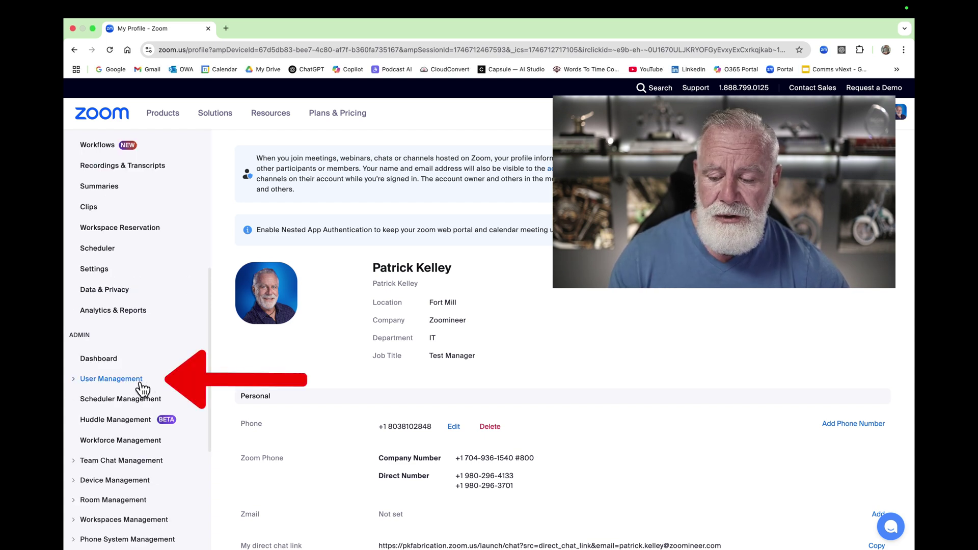
click(140, 386)
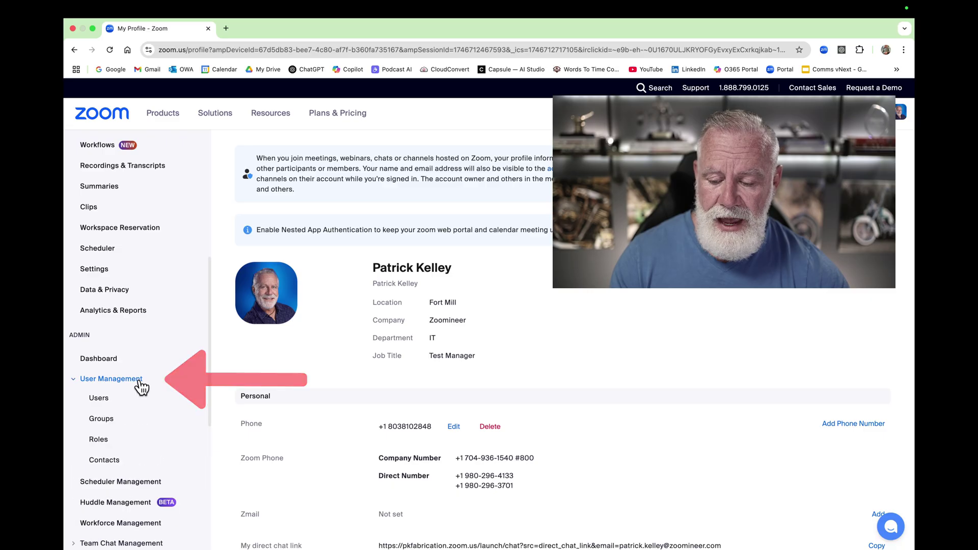
click(107, 403)
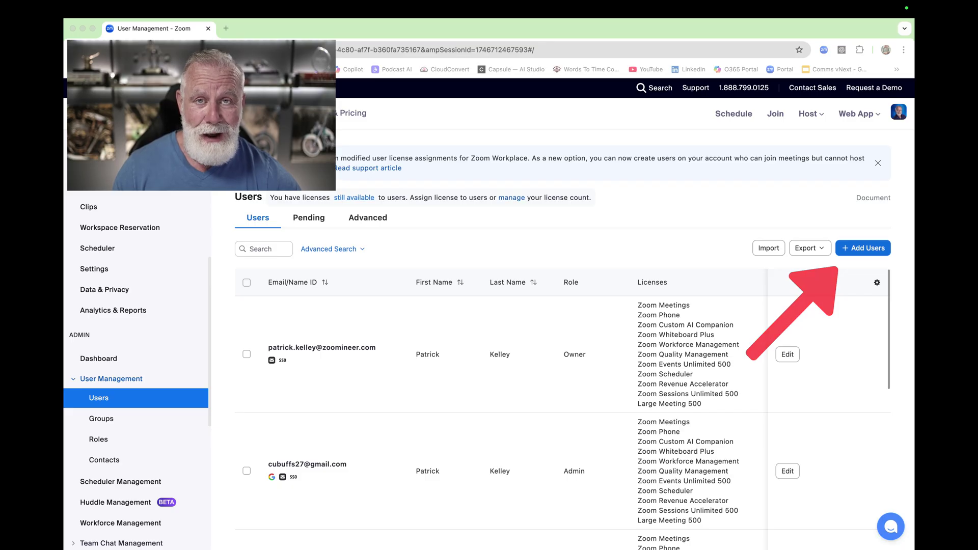
click(863, 248)
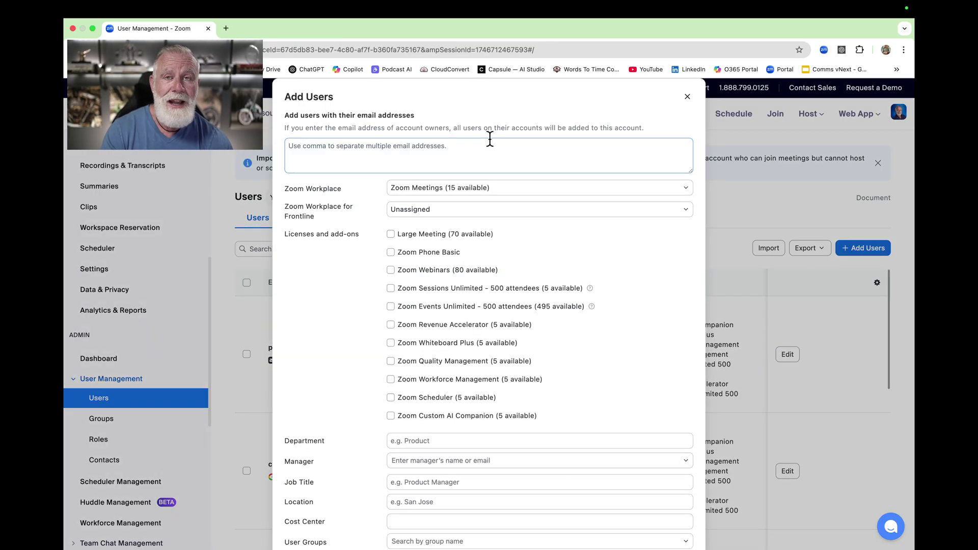
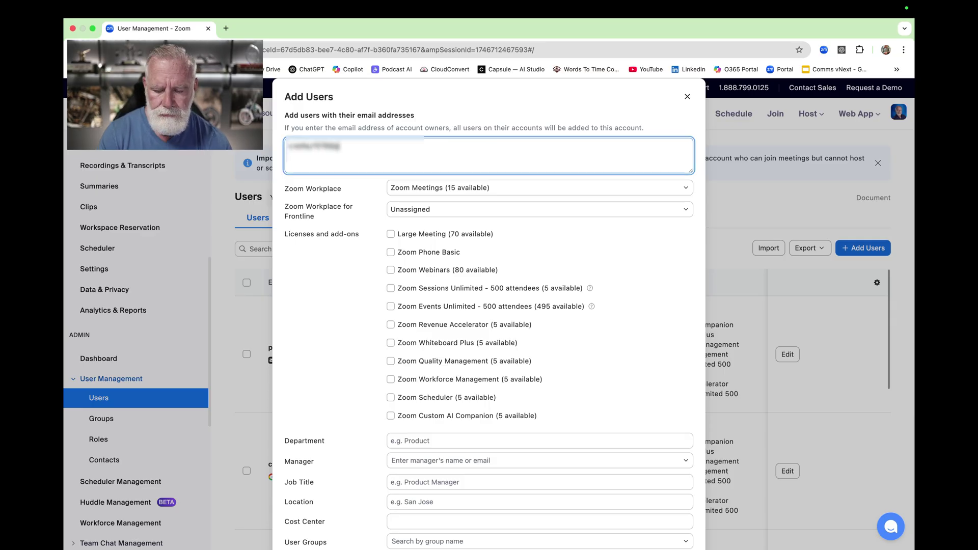
Enter the new user's e-mail, keep Zoom Meetings, and grant Zoom Phone Basic
click(563, 221)
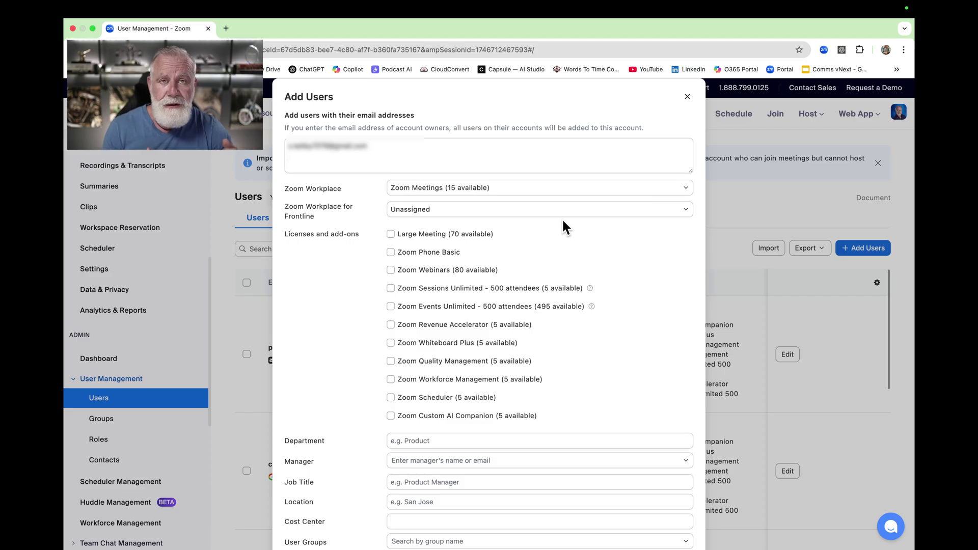
click(565, 191)
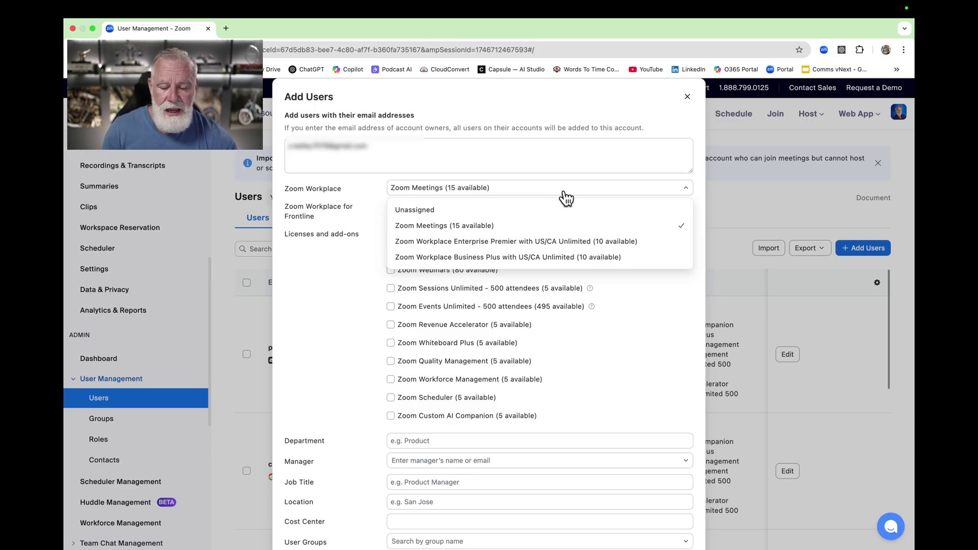
click(565, 250)
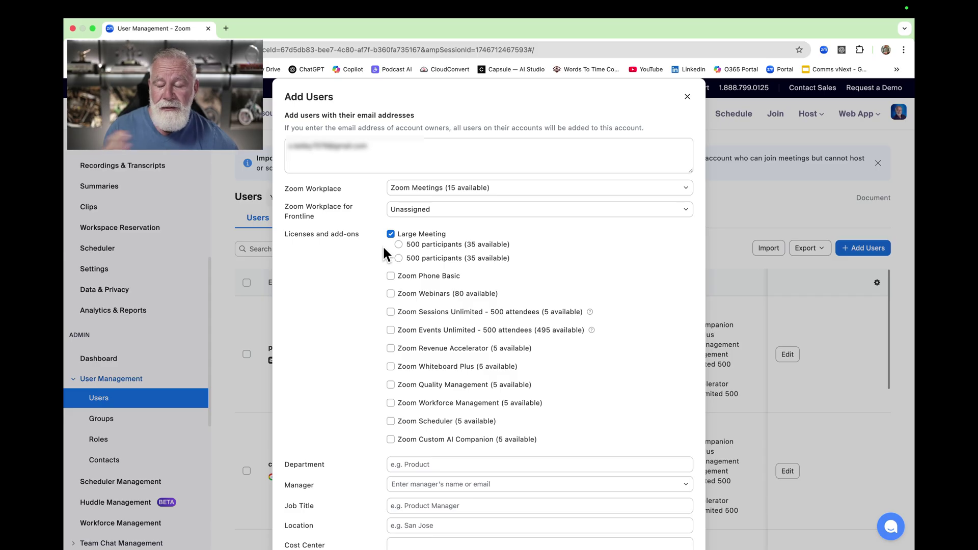
click(390, 277)
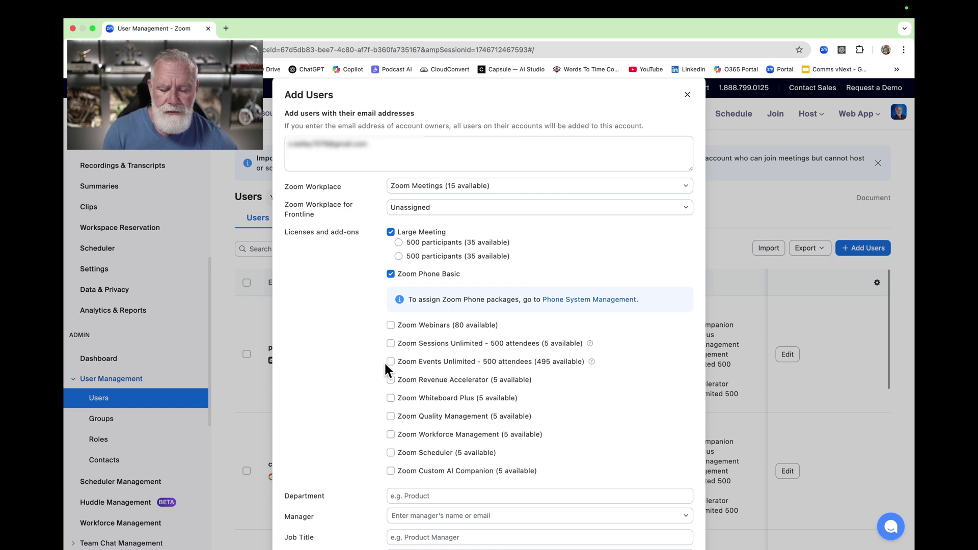
Add the Zoom Webinars, Sessions Unlimited, Events Unlimited and Revenue Accelerator licenses
click(390, 326)
scroll(375, 351, down, 2)
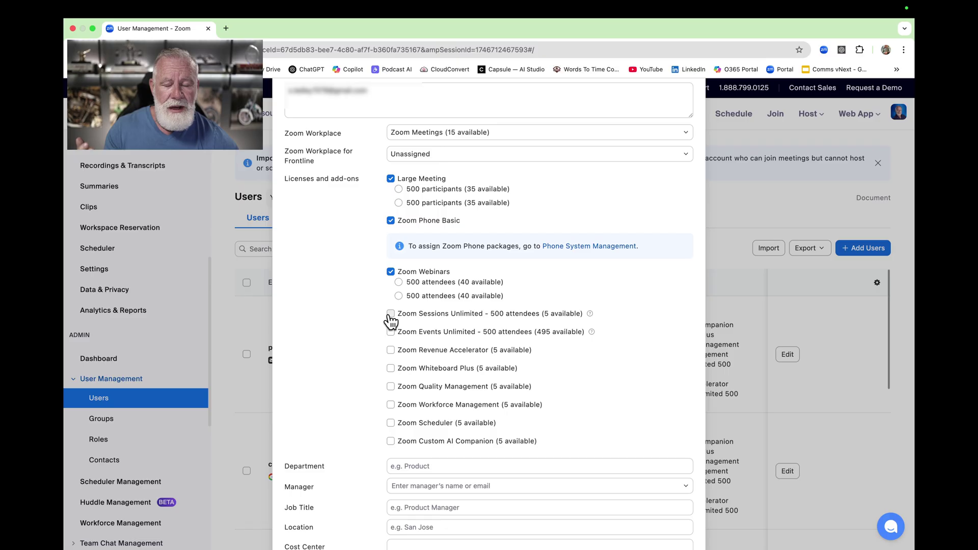
click(391, 317)
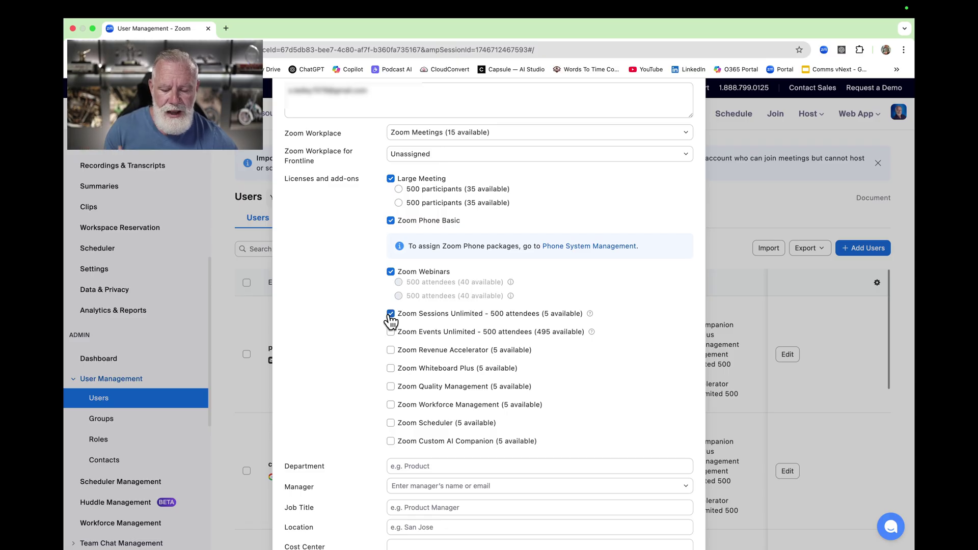
click(390, 332)
scroll(377, 336, down, 1)
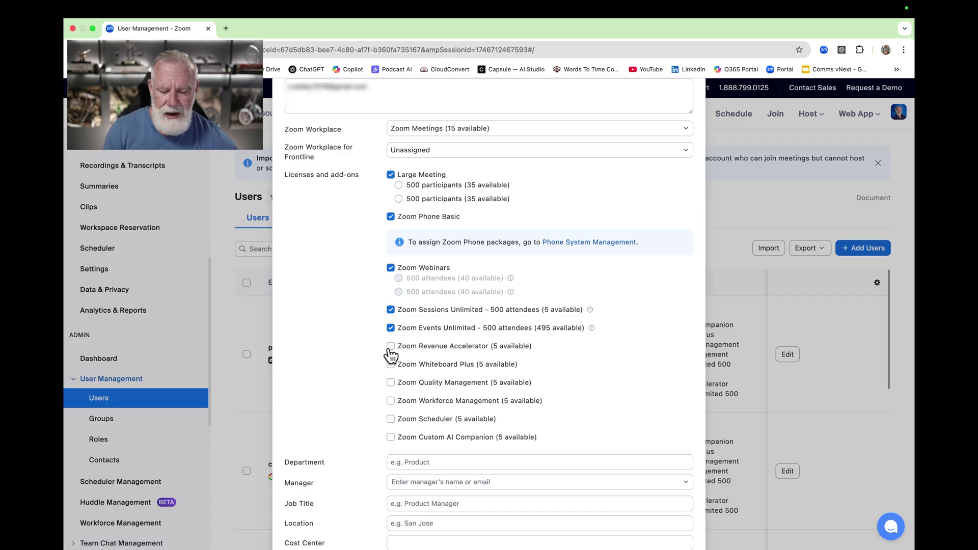
click(391, 346)
Add the Whiteboard Plus, Quality Management, Workforce Management, Scheduler and Custom AI Companion licenses
scroll(378, 363, down, 1)
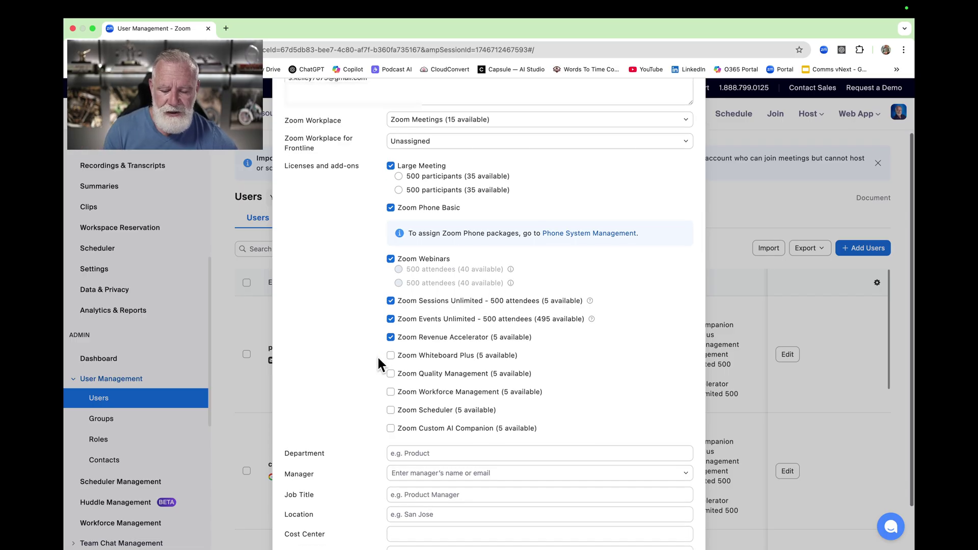
click(390, 356)
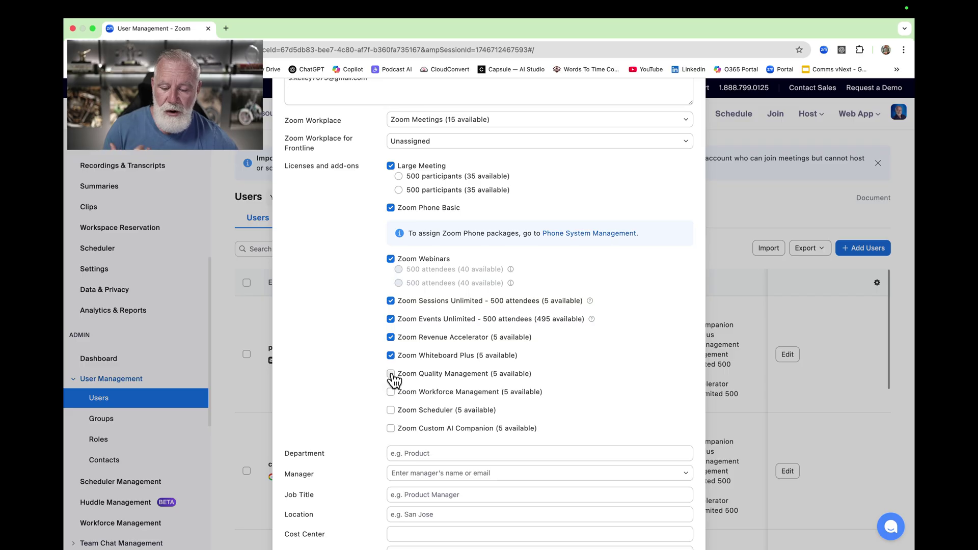
click(391, 374)
click(391, 393)
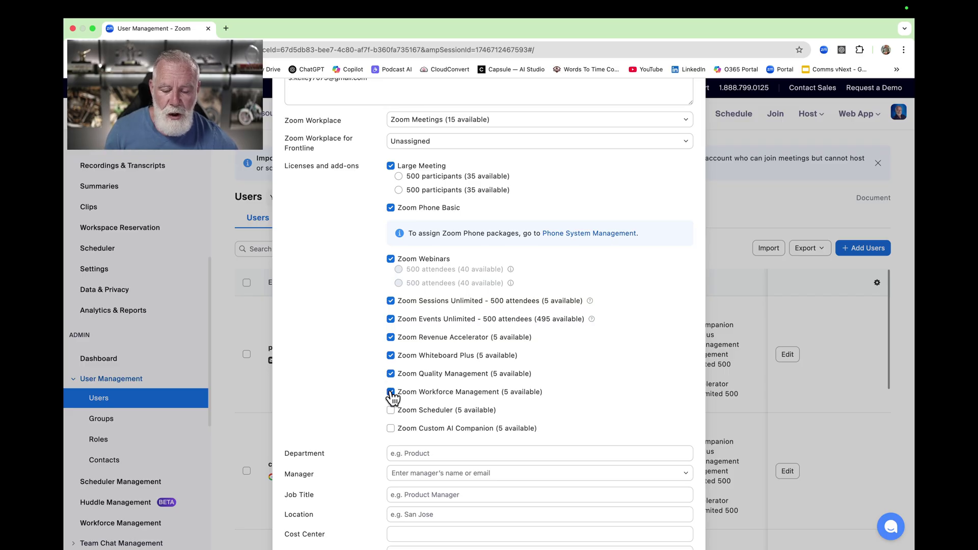
click(391, 410)
click(390, 429)
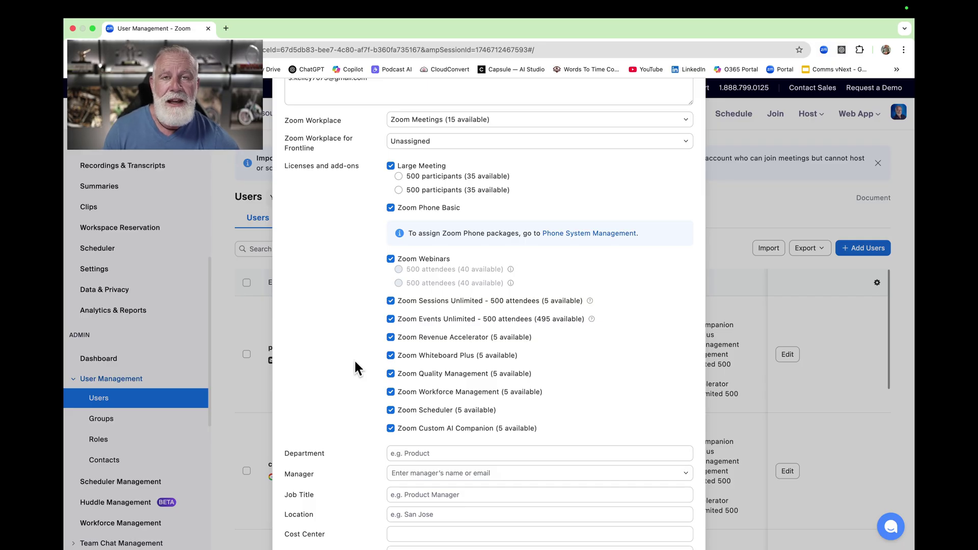
scroll(407, 361, down, 2)
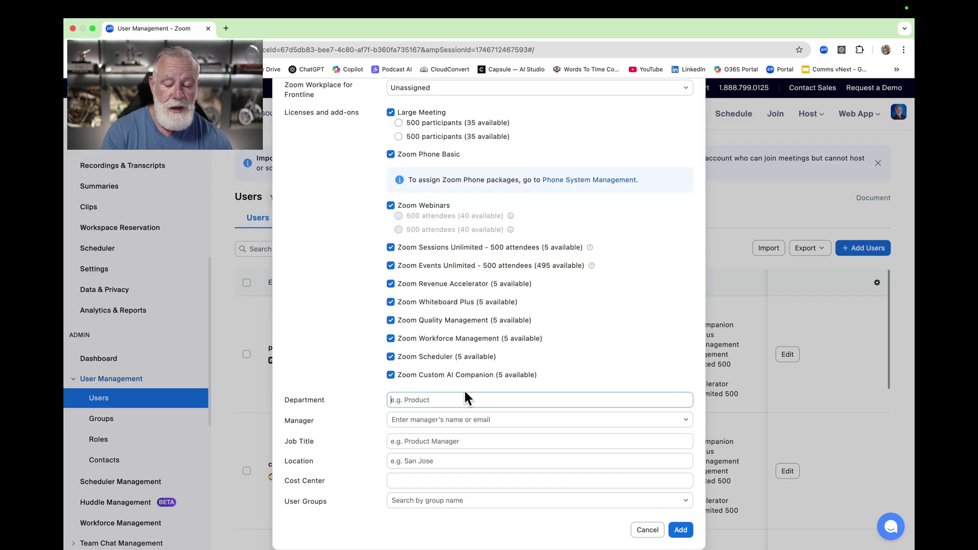
Set department Product, job title Product Manager, location San Jose and cost center 100
click(465, 399)
text(Product)
key(Tab)
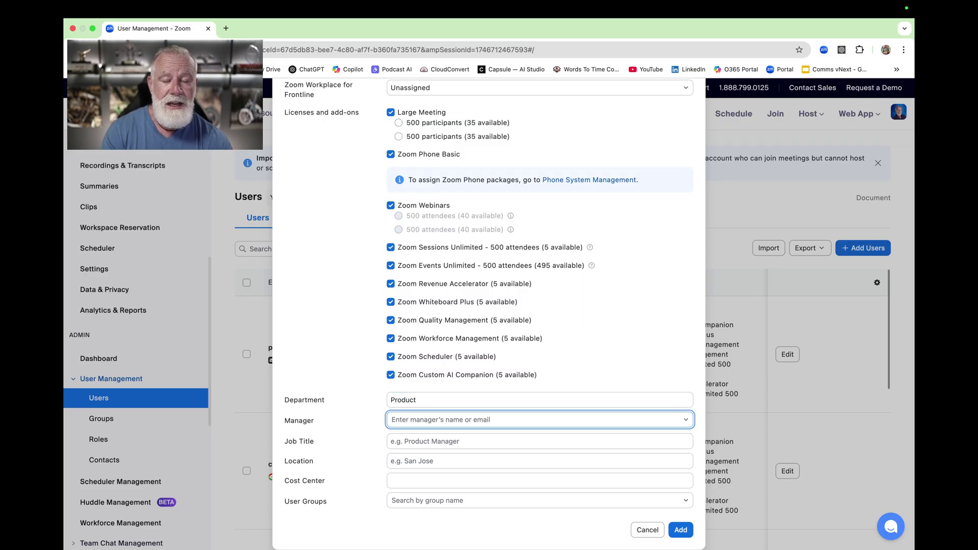
click(540, 441)
text(Product Manager)
key(Tab)
text(San Jose)
key(Tab)
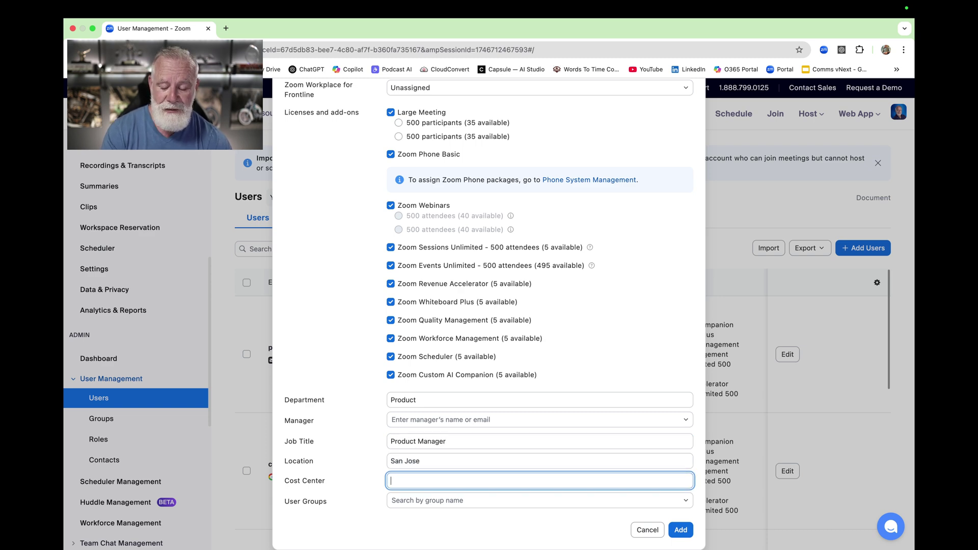
text(100)
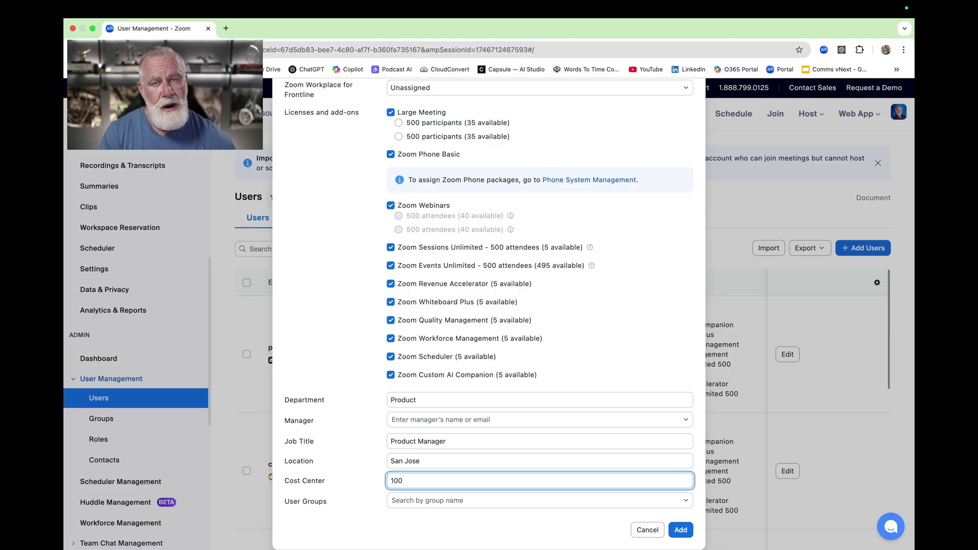
Place the user in the Information Technology group and add them
click(579, 506)
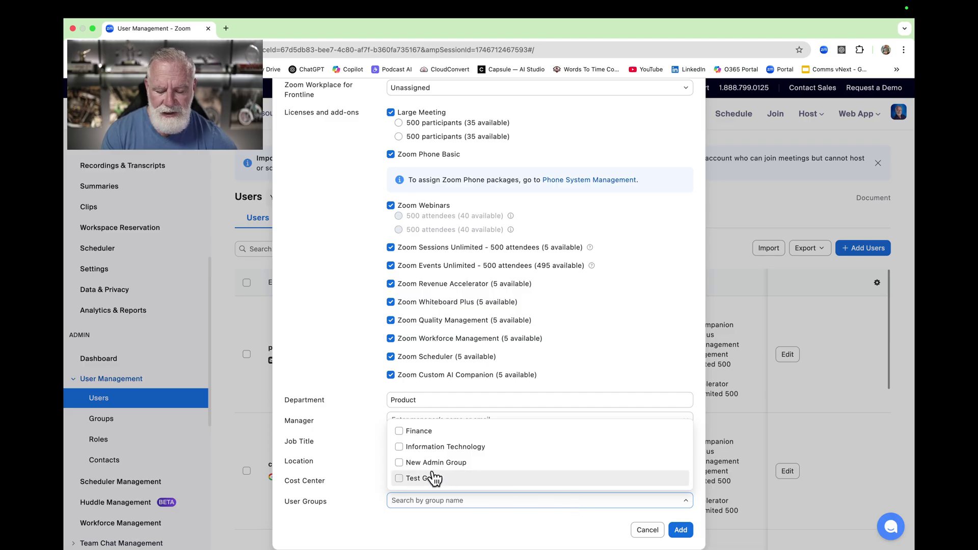
click(399, 447)
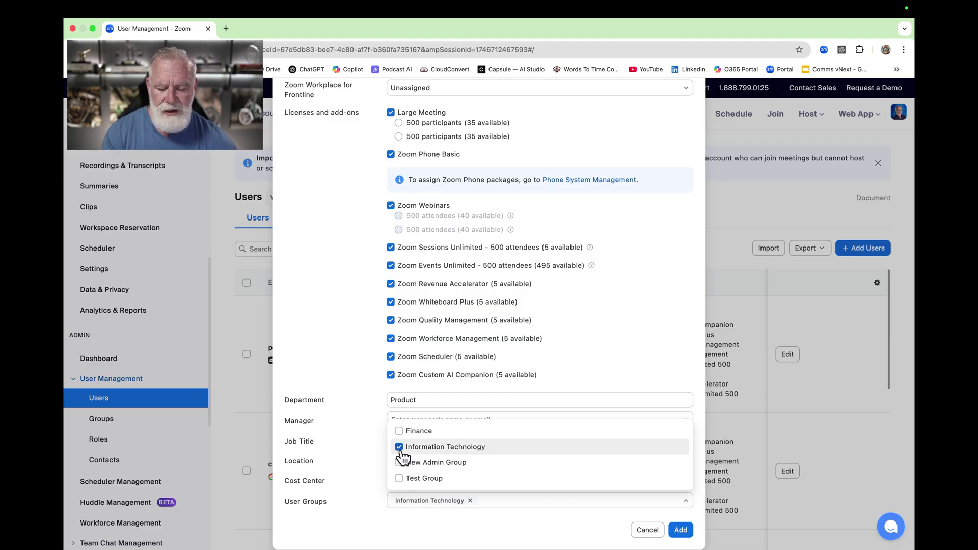
click(680, 530)
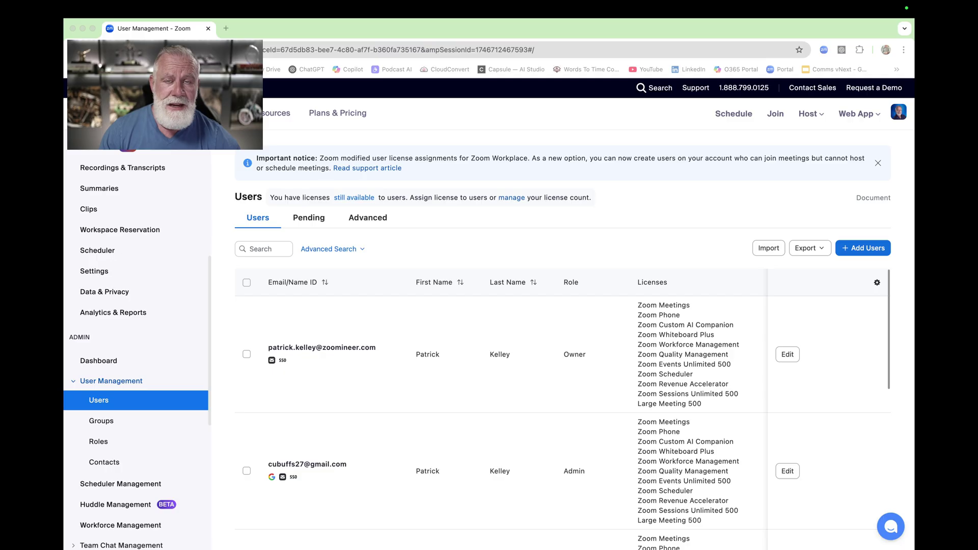
Check the Pending tab and scroll the Users list to find the new member
click(309, 223)
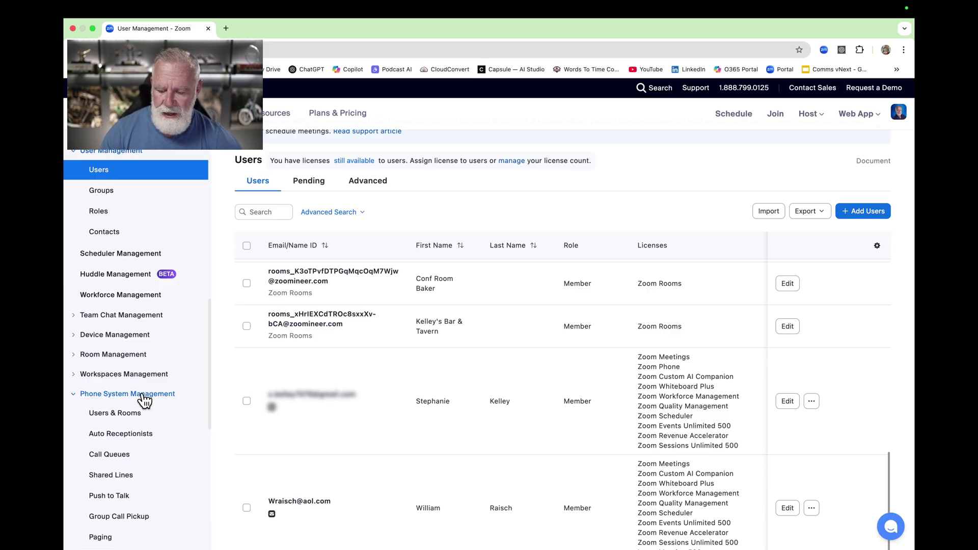
scroll(145, 401, down, 3)
In Users & Rooms, give the extension 814 user the US/CA Unlimited Calling Plan package
click(118, 329)
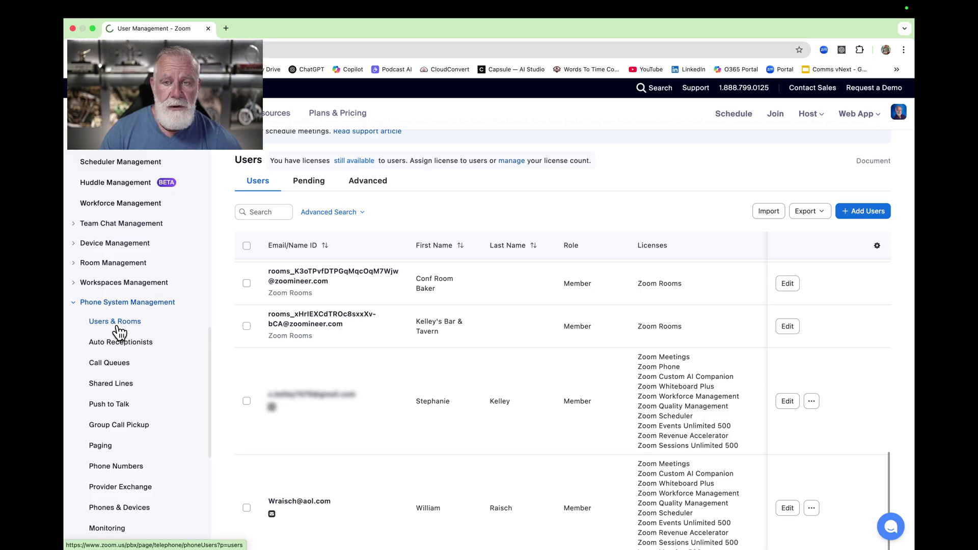
scroll(429, 371, down, 2)
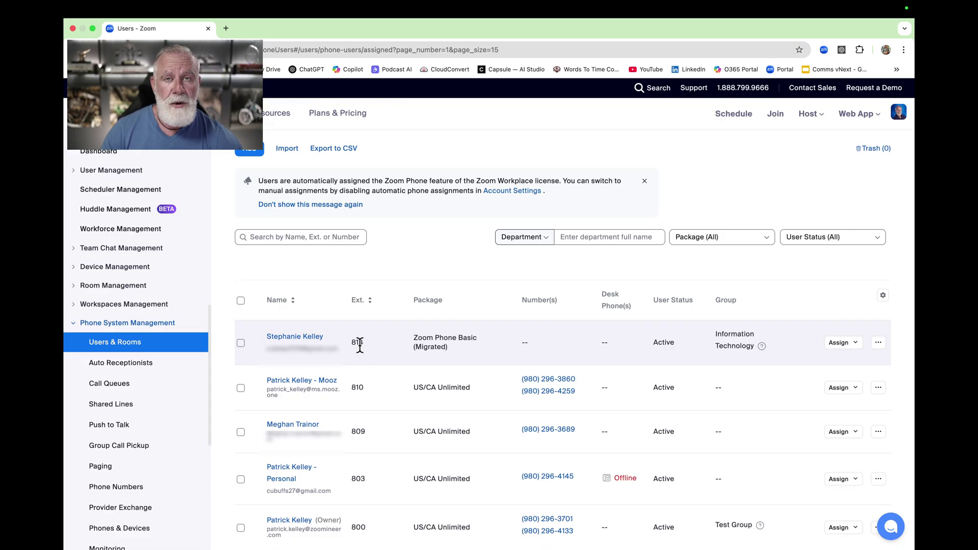
click(842, 351)
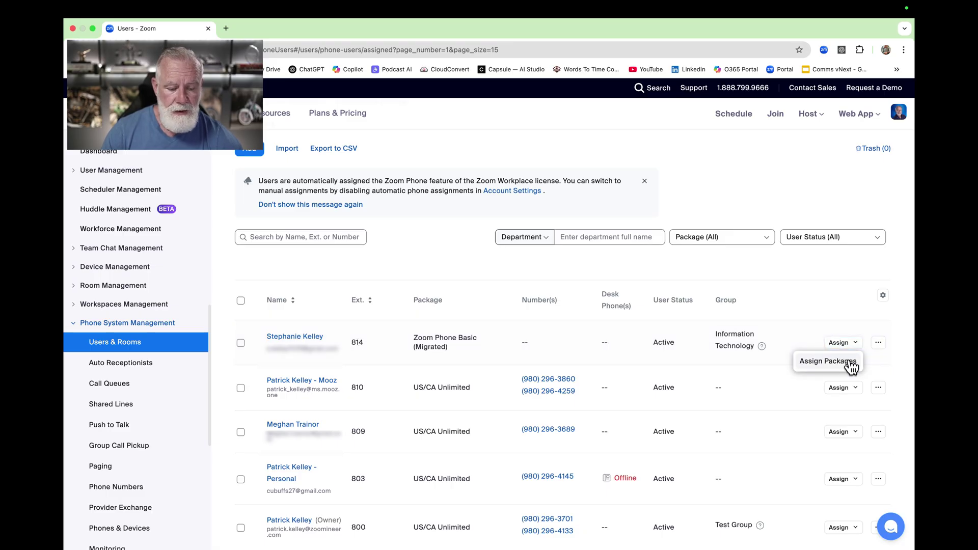
click(852, 366)
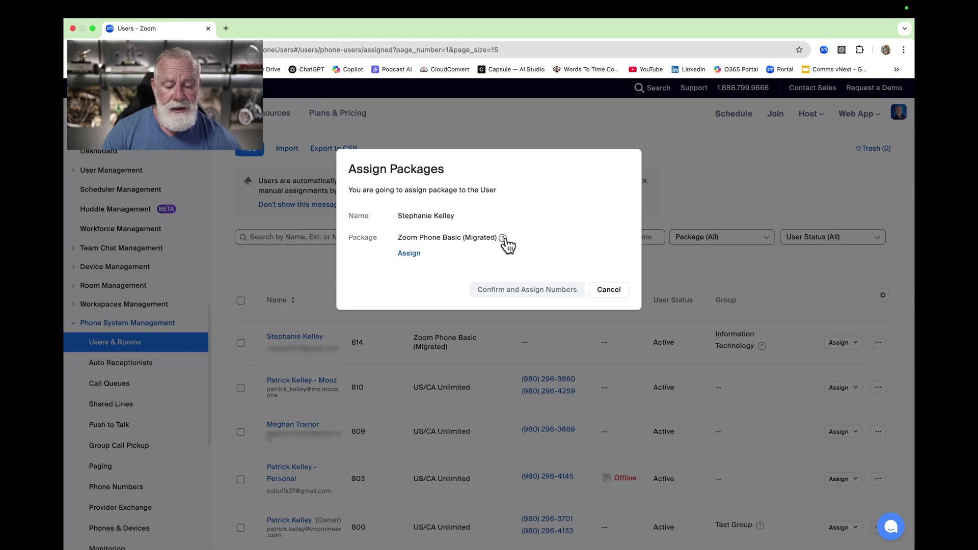
mouse_move(504, 239)
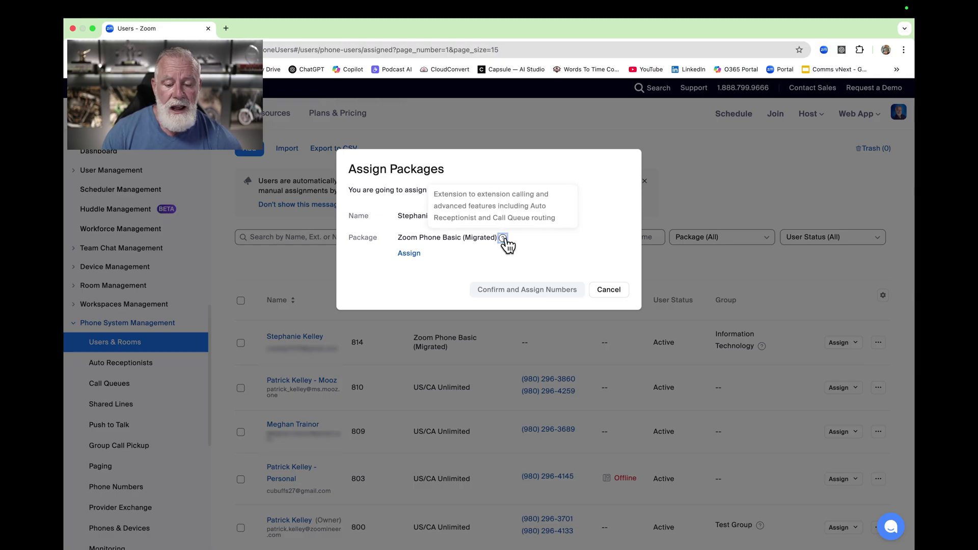
click(411, 254)
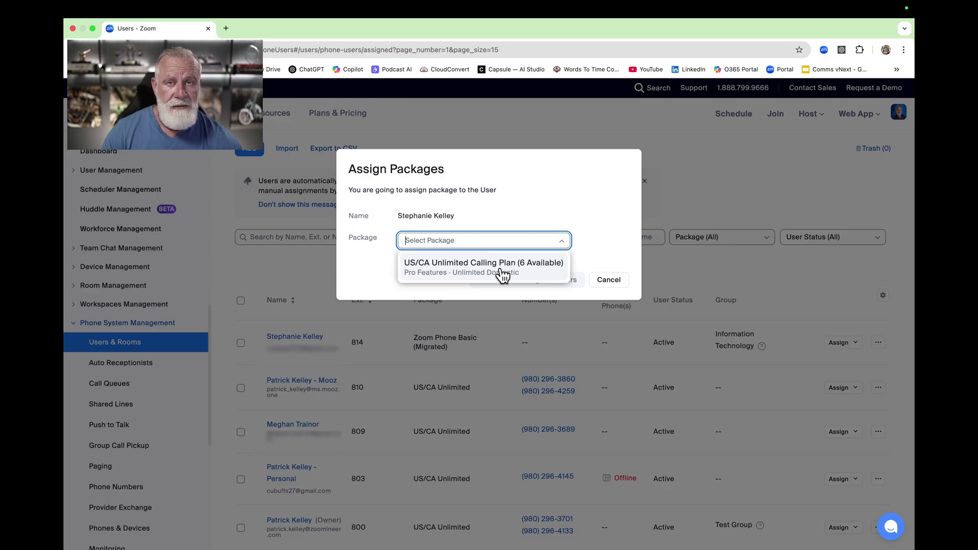
click(503, 275)
click(546, 320)
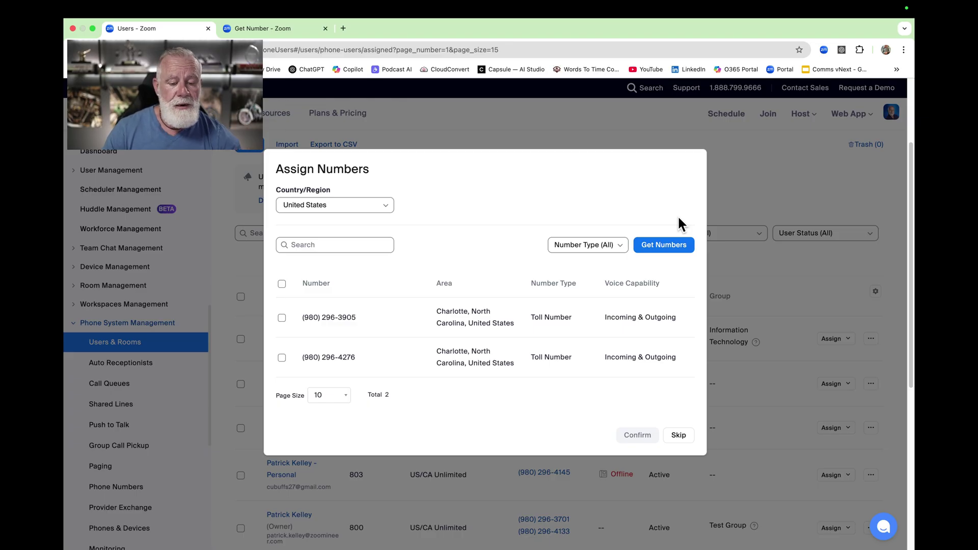
Get a new toll number for Alabama, area code 205 (All Locations), picking the first Fayette number
click(664, 251)
click(463, 319)
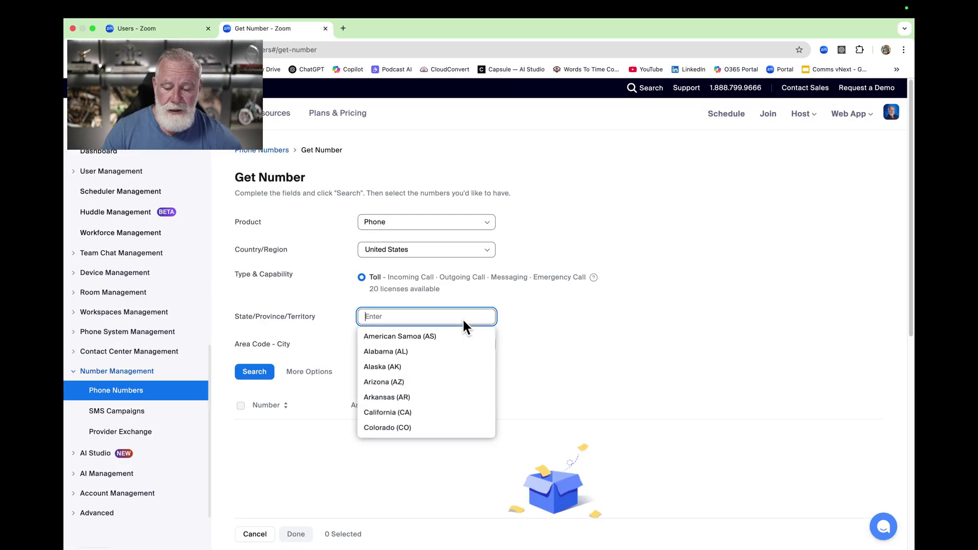
click(422, 358)
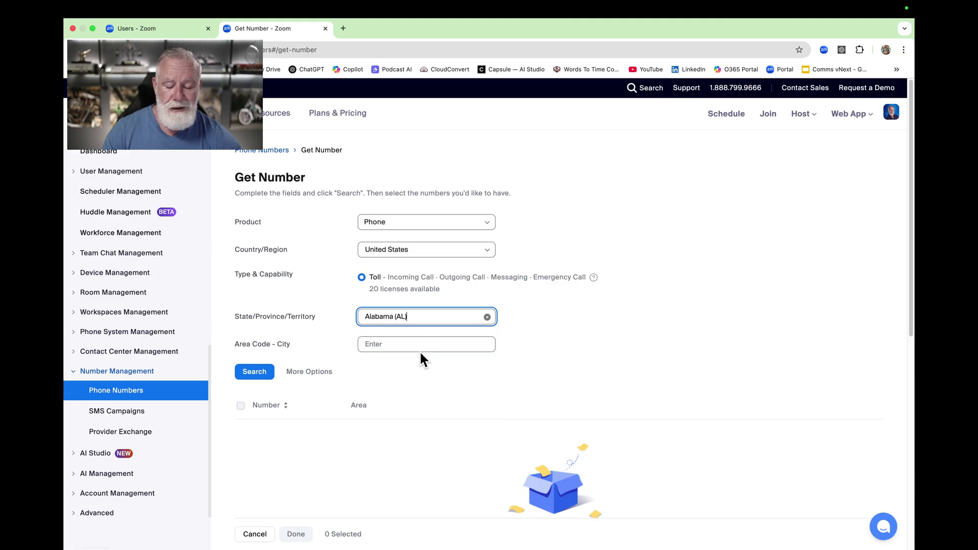
click(419, 348)
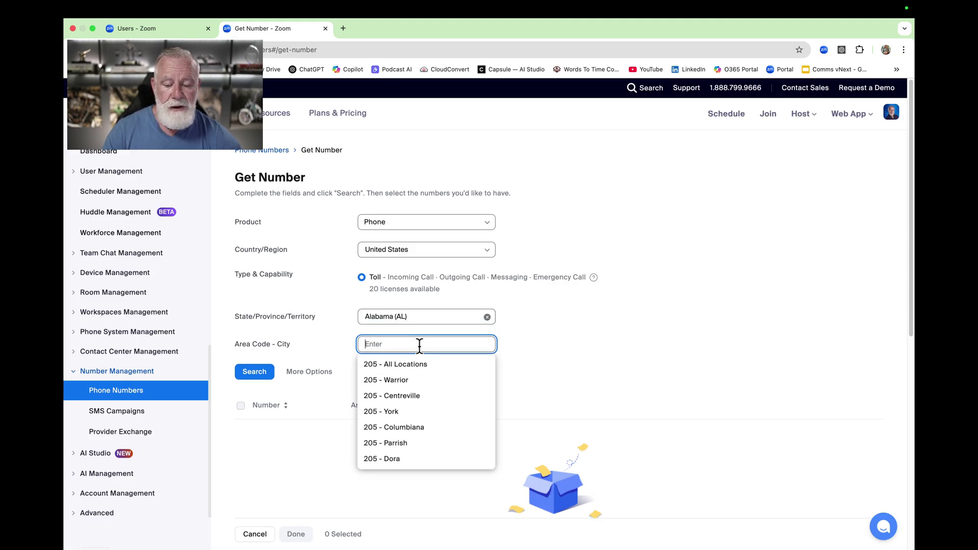
click(421, 362)
click(266, 374)
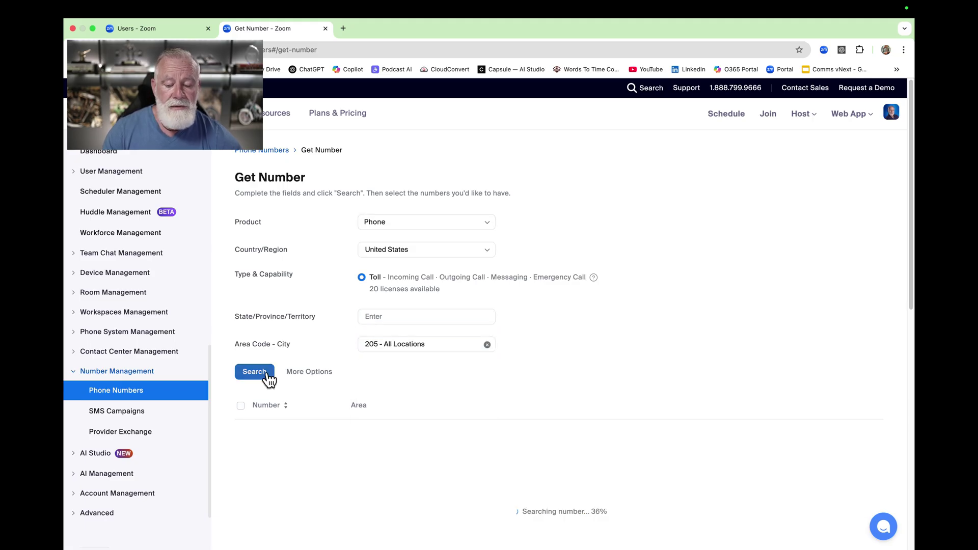
scroll(448, 396, down, 1)
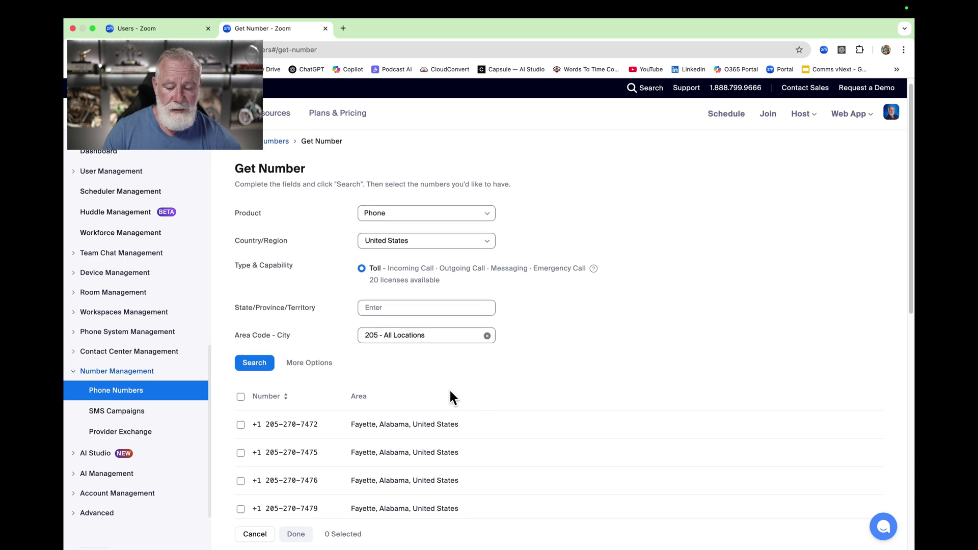
click(240, 410)
click(296, 534)
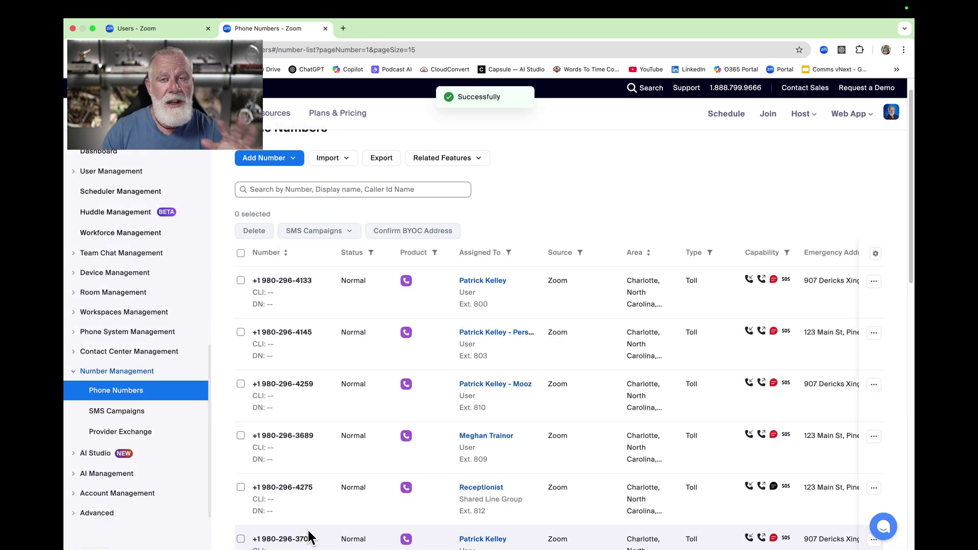
Assign the first Charlotte toll number to the extension 814 user
key(ctrl+shift+Tab)
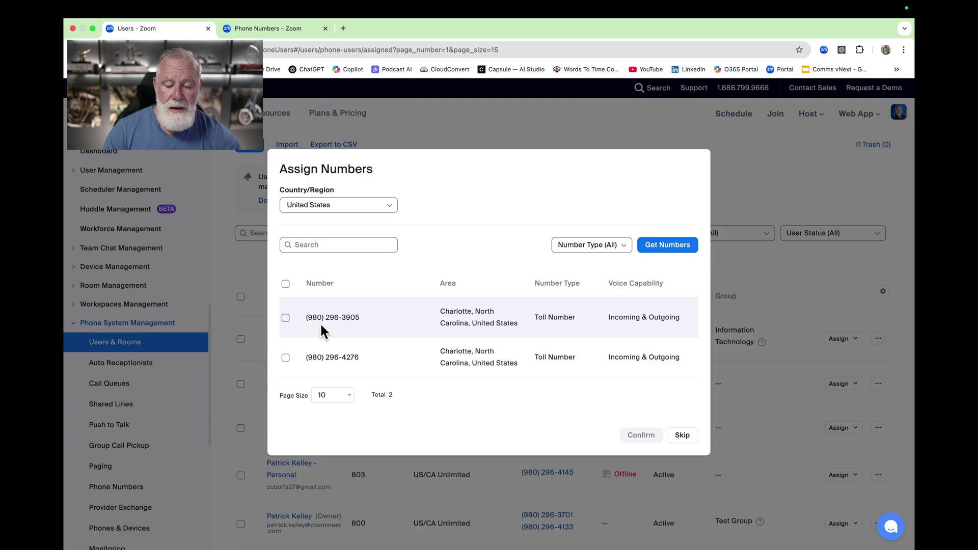
click(285, 317)
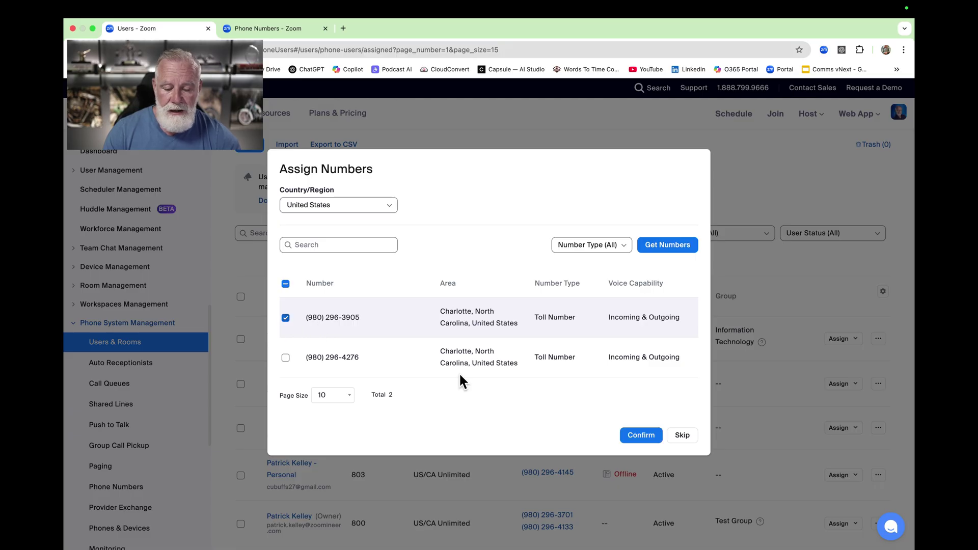
click(640, 435)
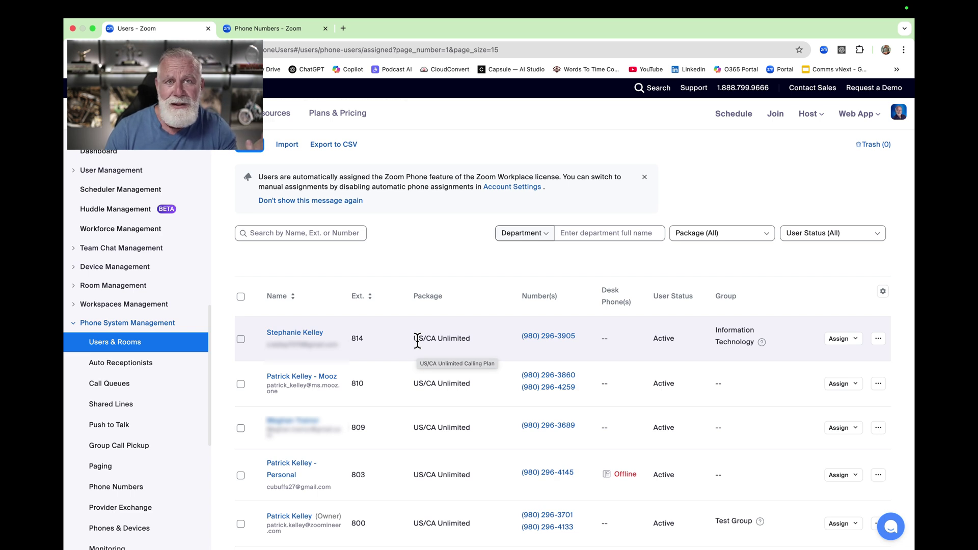
scroll(417, 340, up, 3)
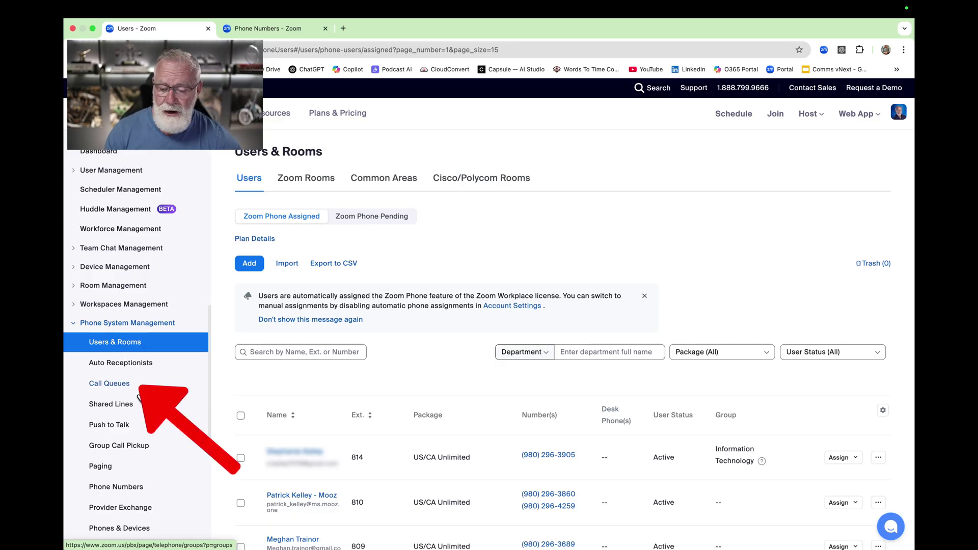
Start a call queue named 'Product Marketing', described 'Product Marketing Queue', at extension 815
click(109, 384)
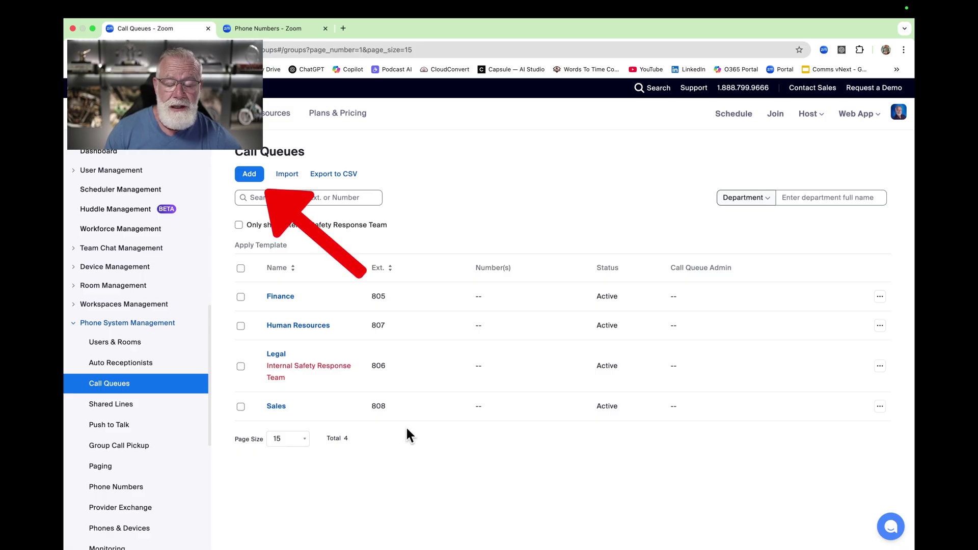
click(249, 174)
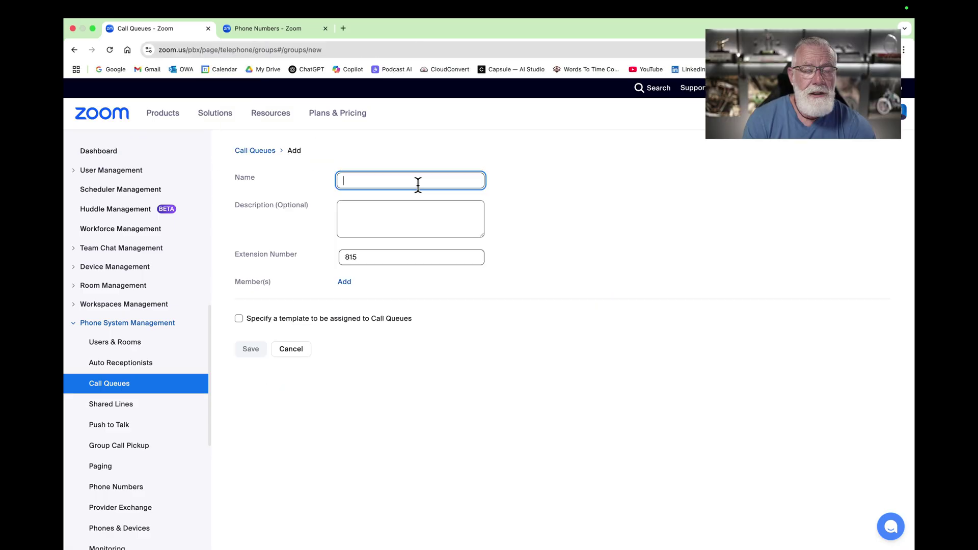
text(P)
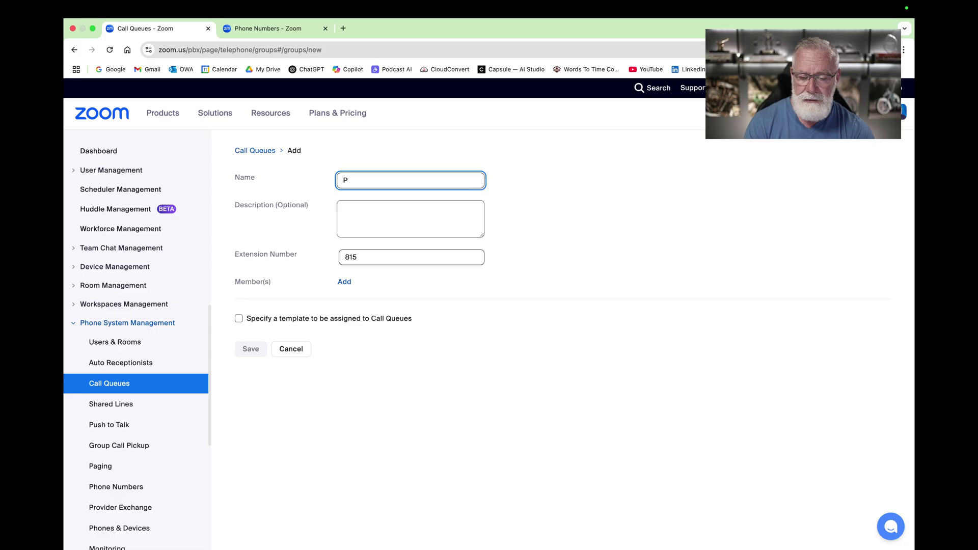
text(roduct Marketing)
key(Tab)
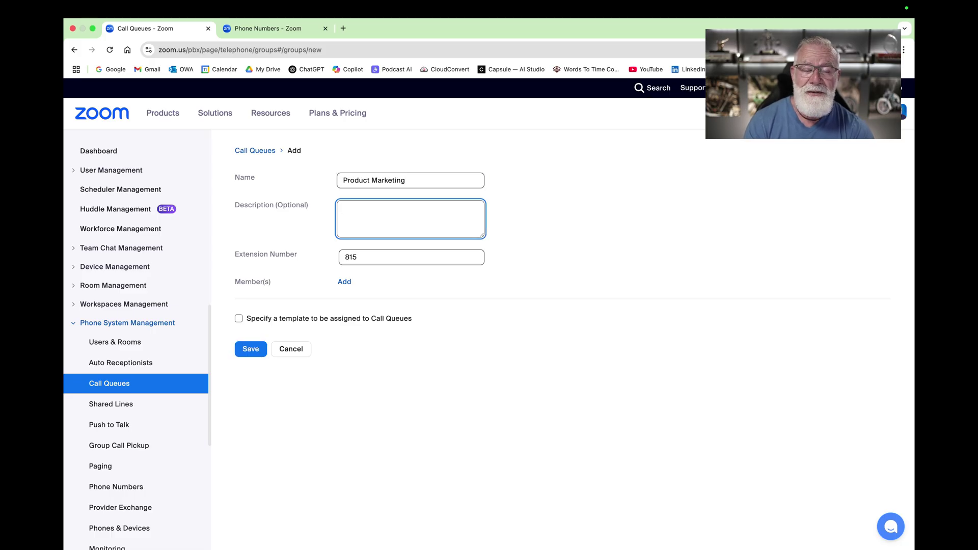
text(Product Marketing Queue)
click(387, 262)
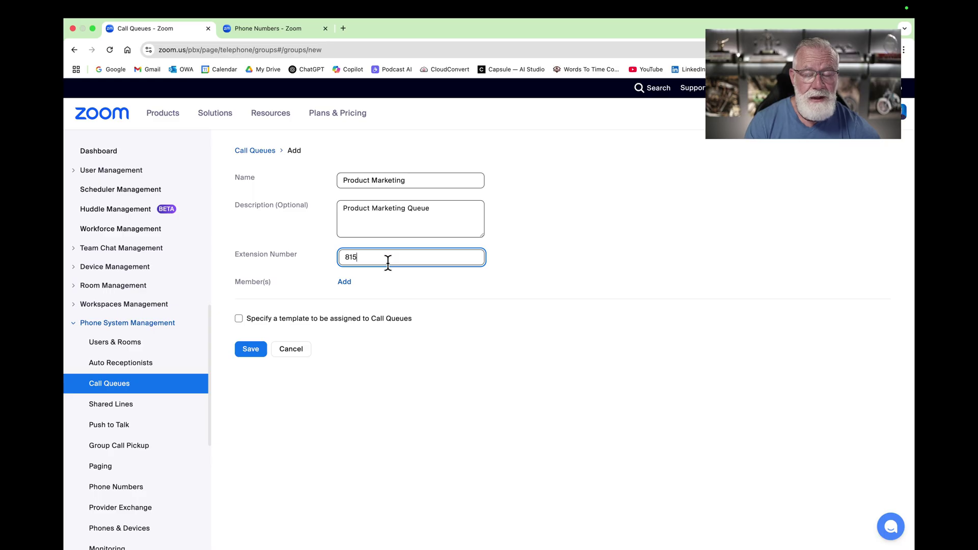
Add extensions 814, 809, 810 and 800 as queue members
click(345, 282)
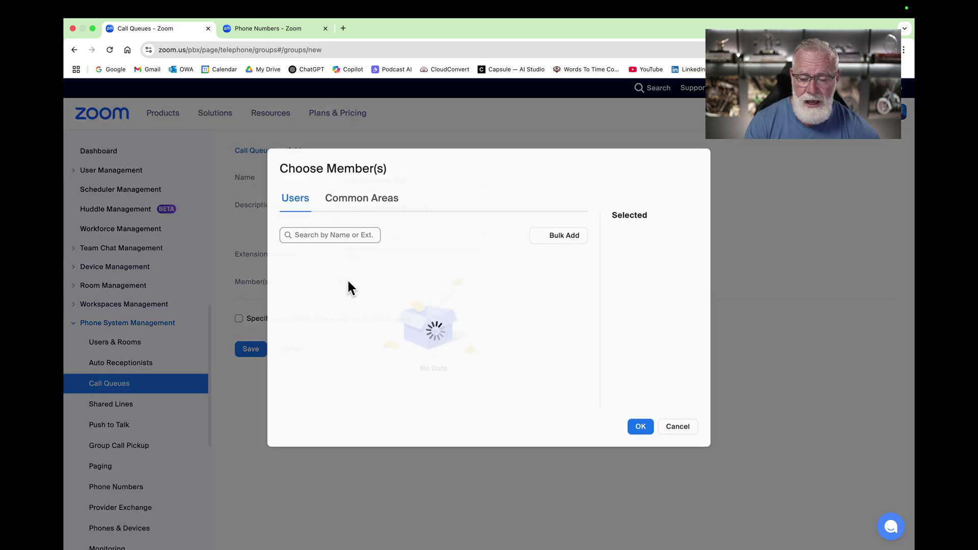
click(347, 279)
click(290, 320)
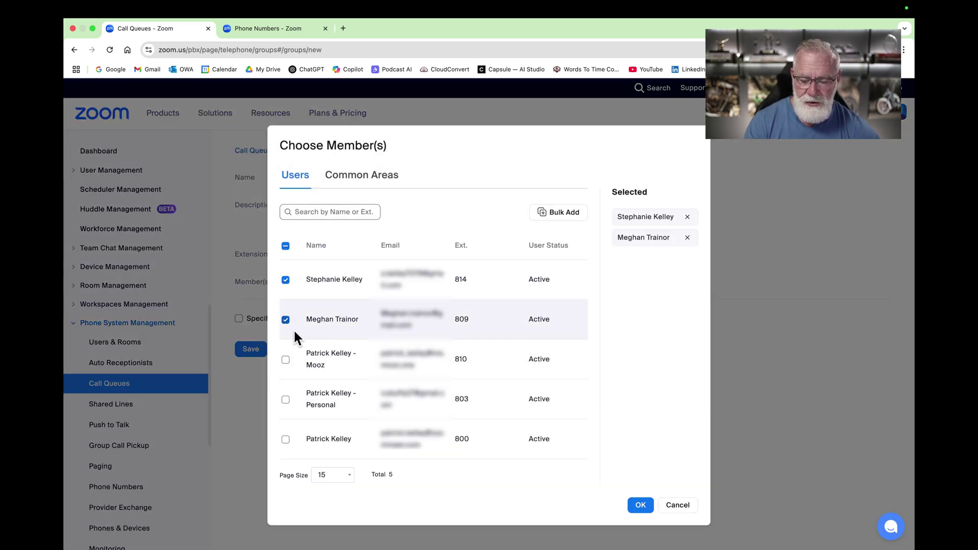
click(285, 360)
click(286, 441)
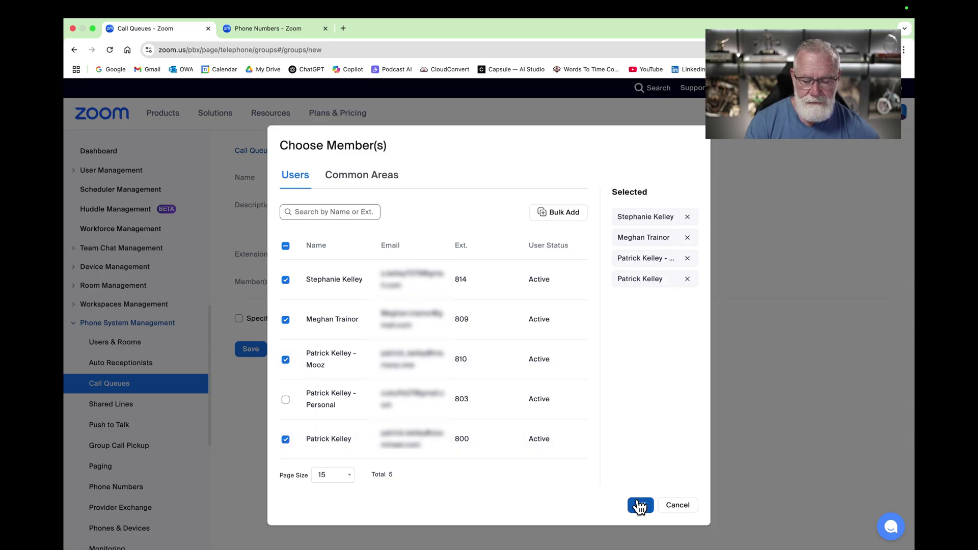
click(640, 505)
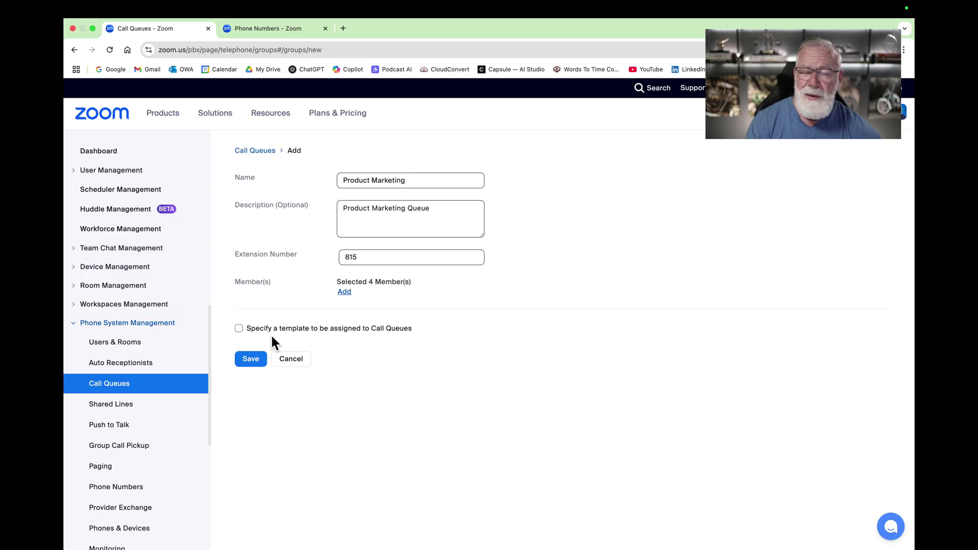
click(256, 357)
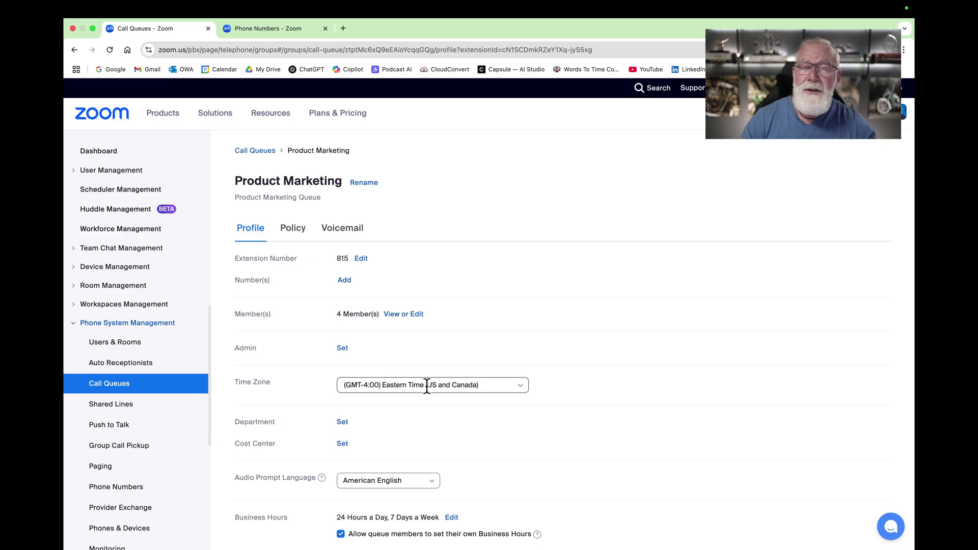
click(345, 281)
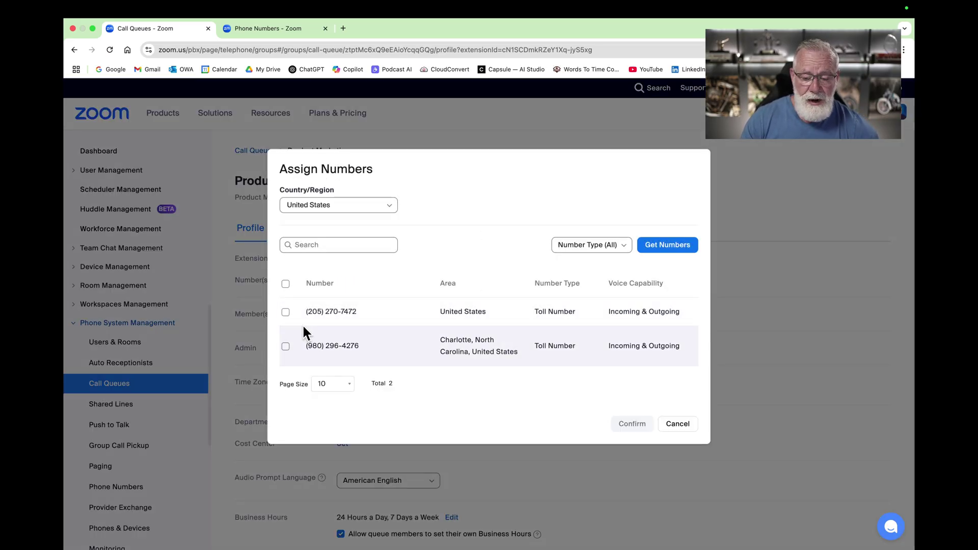
click(286, 311)
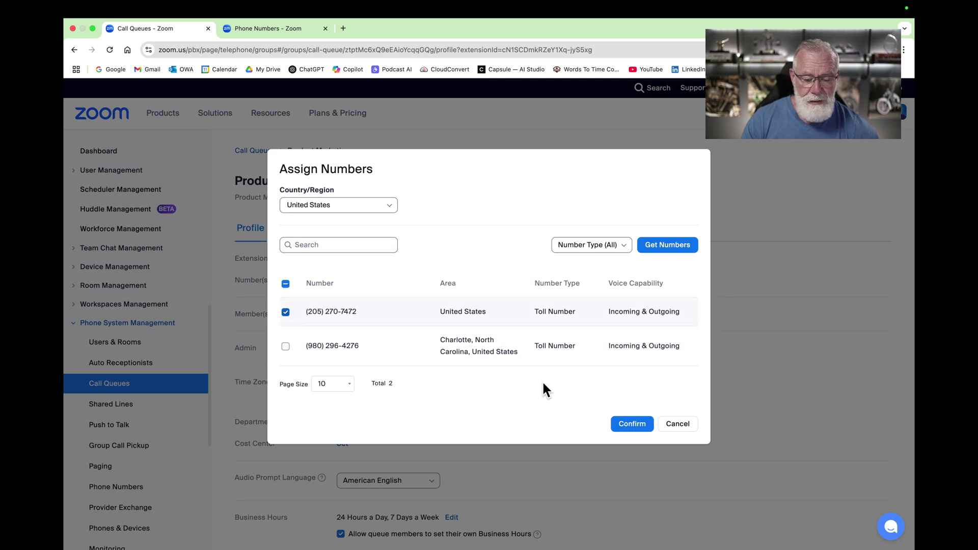
click(641, 423)
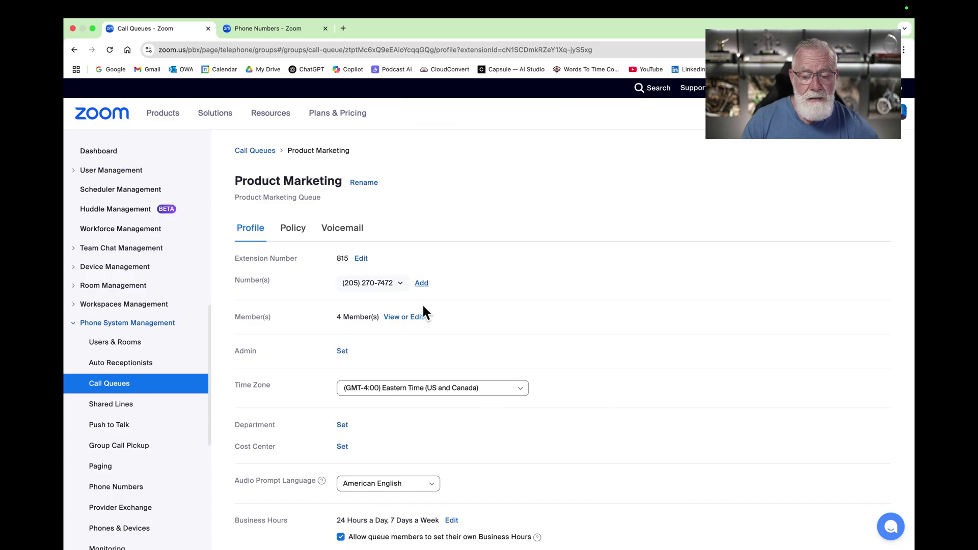
click(340, 351)
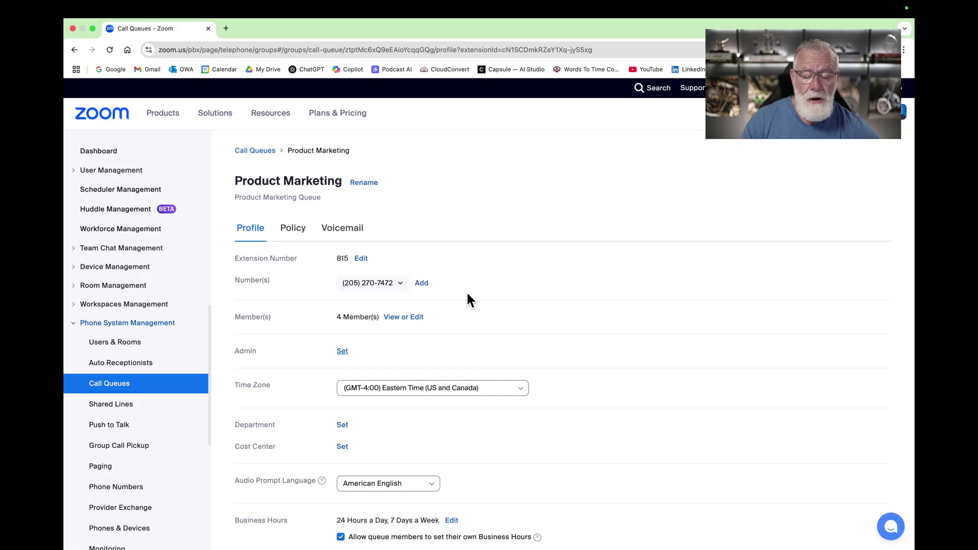
Add the extension 814 user to the Call Queue Admin role's members, then go back to the queue profile
click(342, 353)
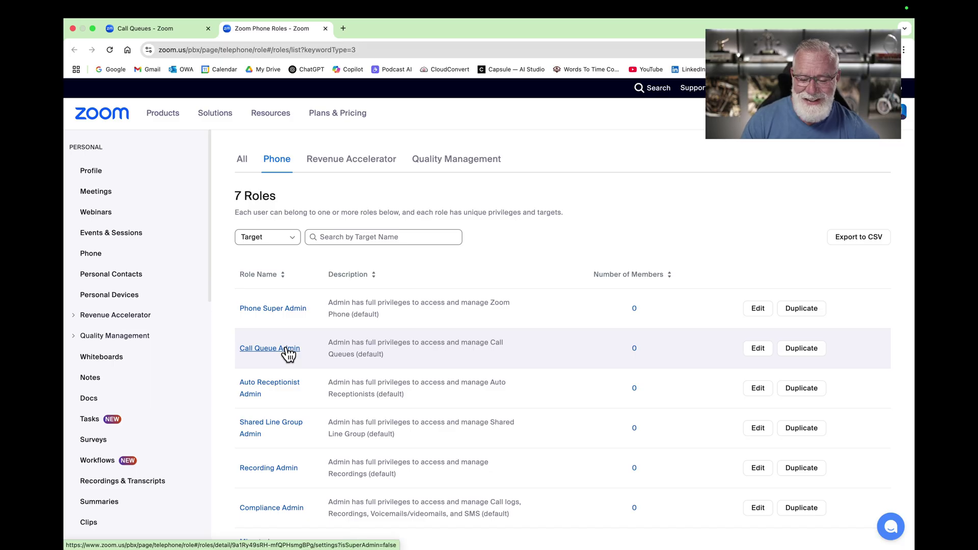
click(755, 348)
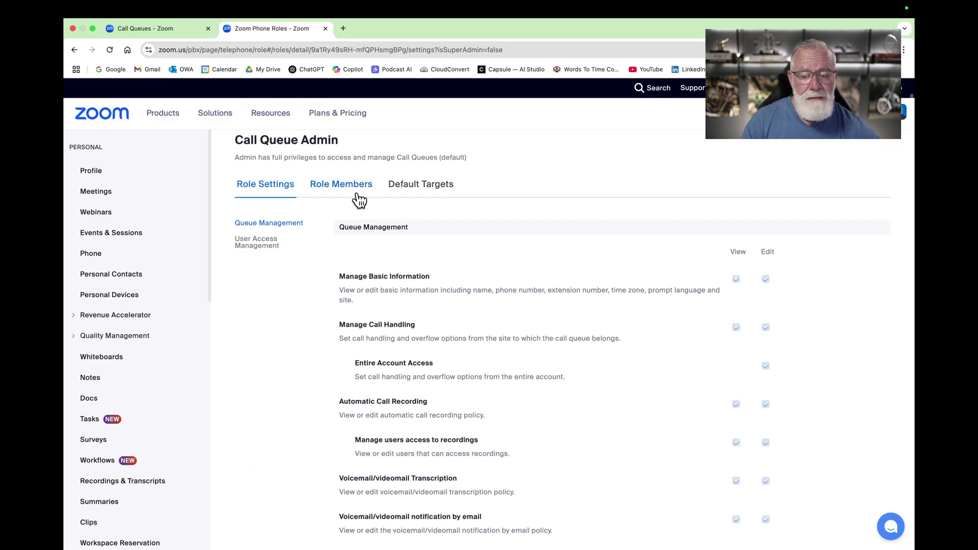
click(357, 191)
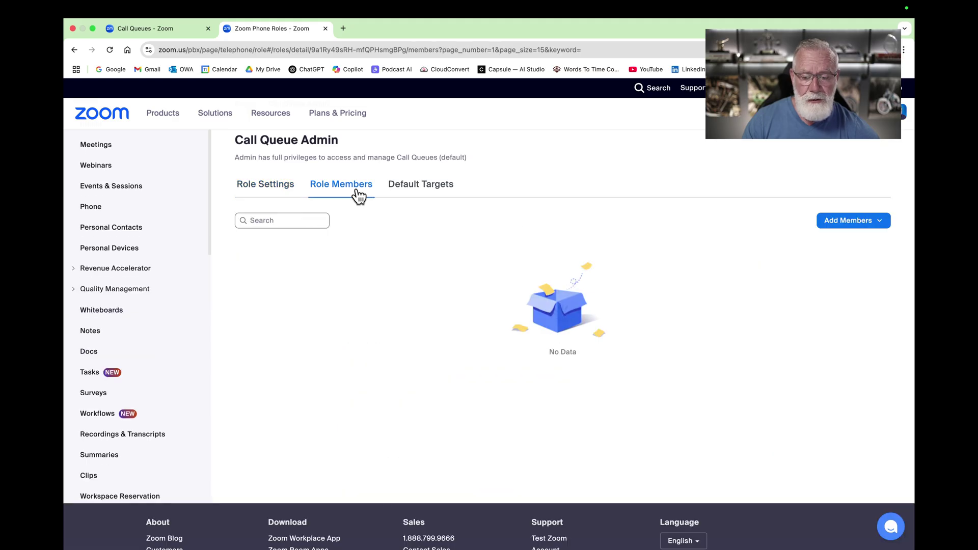
click(847, 226)
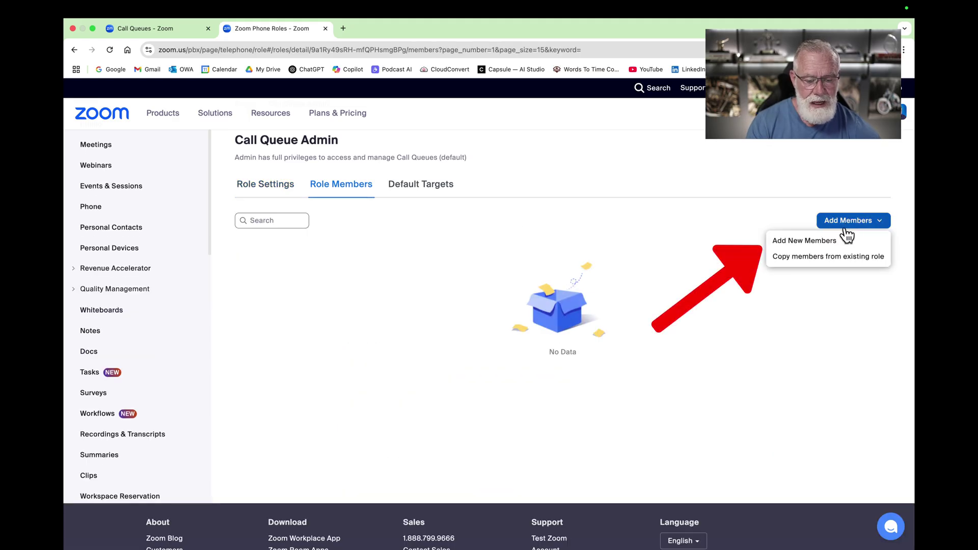
click(840, 241)
text(stephani)
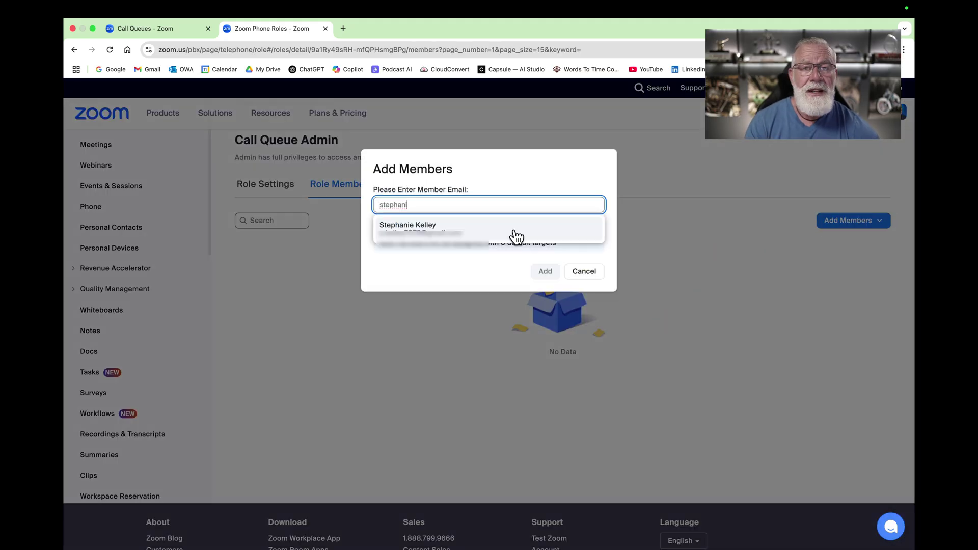
click(514, 229)
click(539, 273)
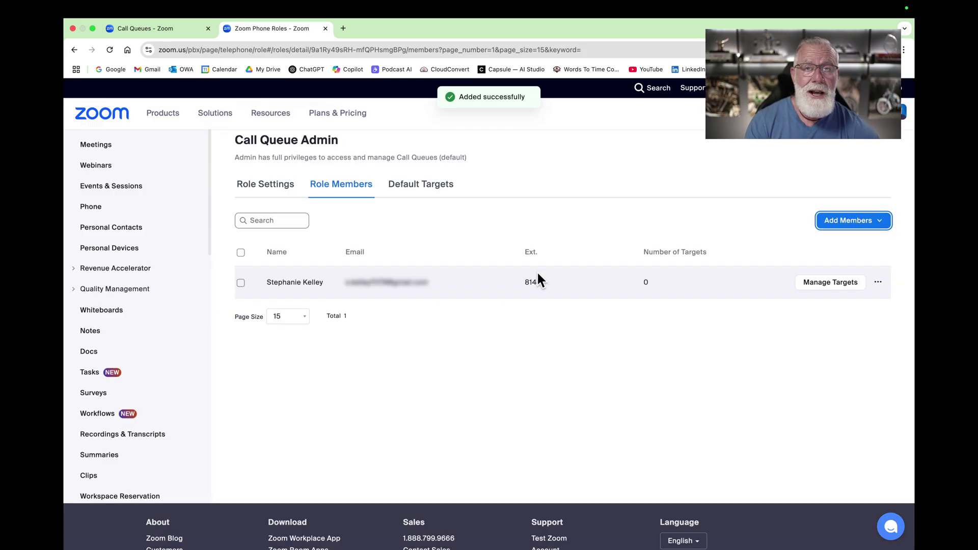
key(ctrl+shift+Tab)
scroll(540, 341, down, 5)
Enter Marketing as the queue's department and 100 as its cost center, and save both
click(342, 299)
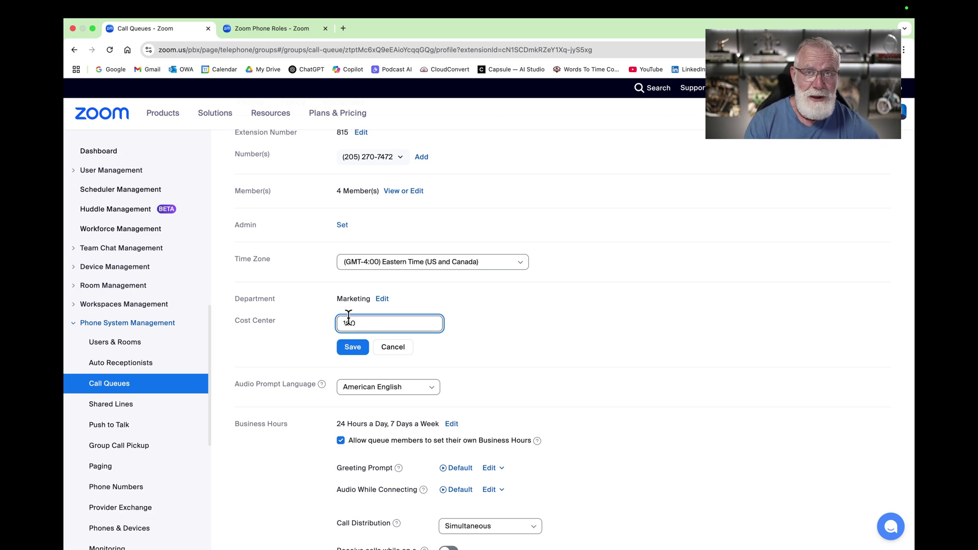
click(352, 347)
scroll(411, 230, down, 3)
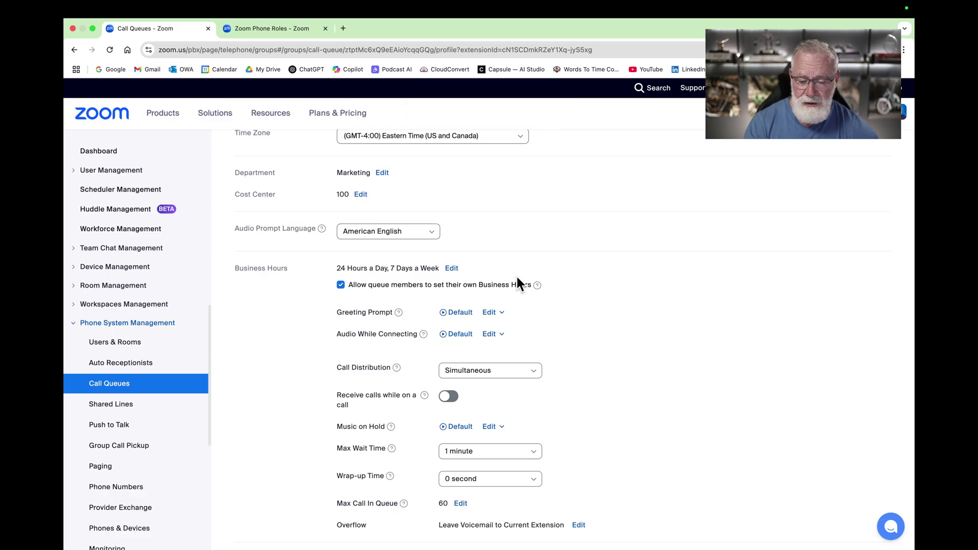
scroll(560, 295, down, 2)
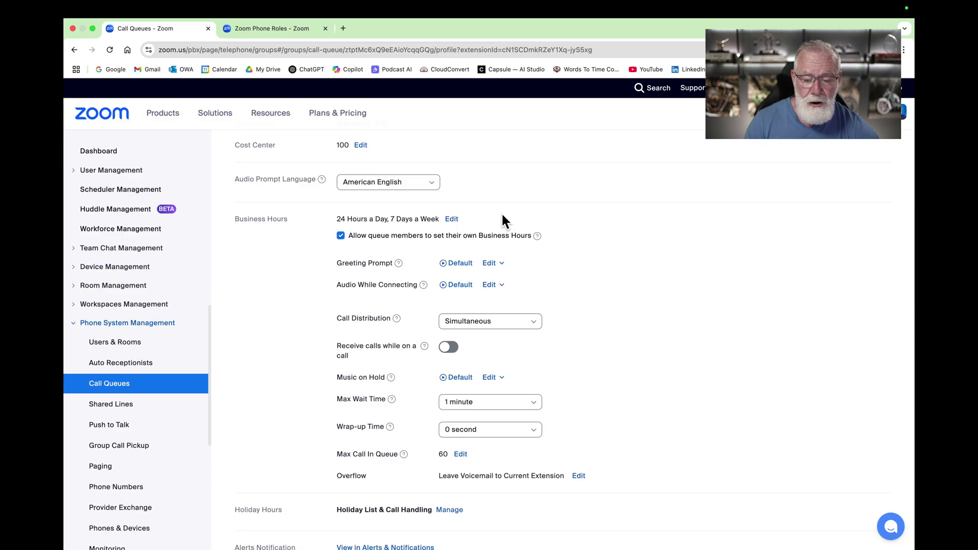
click(466, 264)
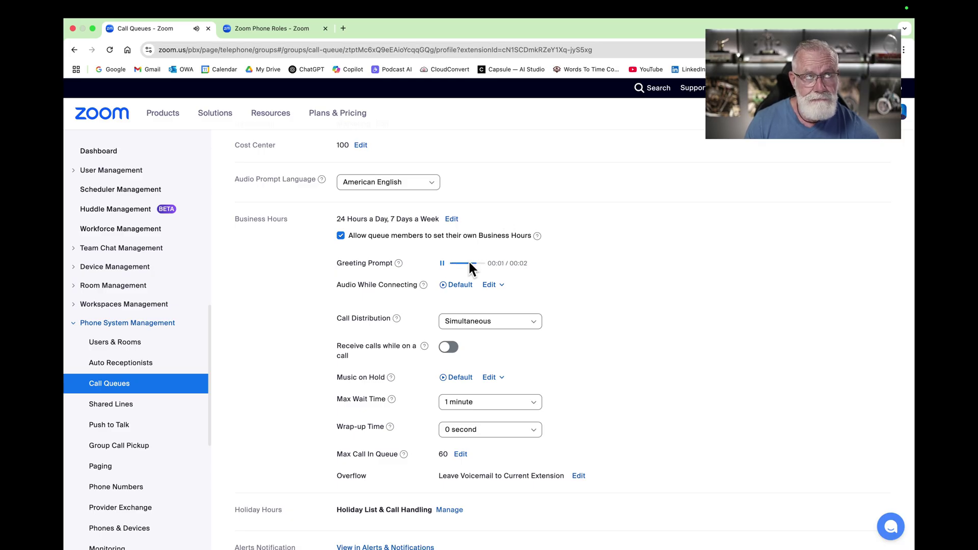
click(490, 264)
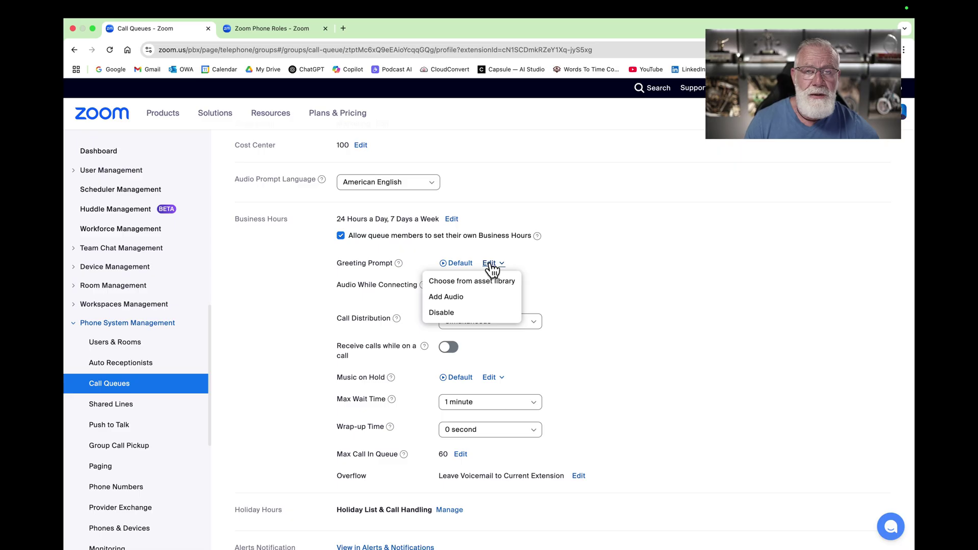
click(576, 259)
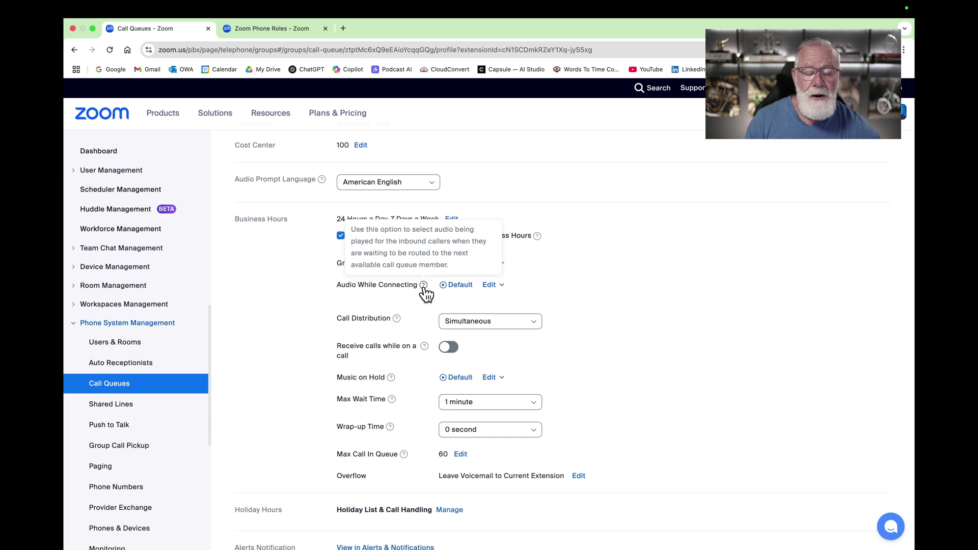
click(450, 284)
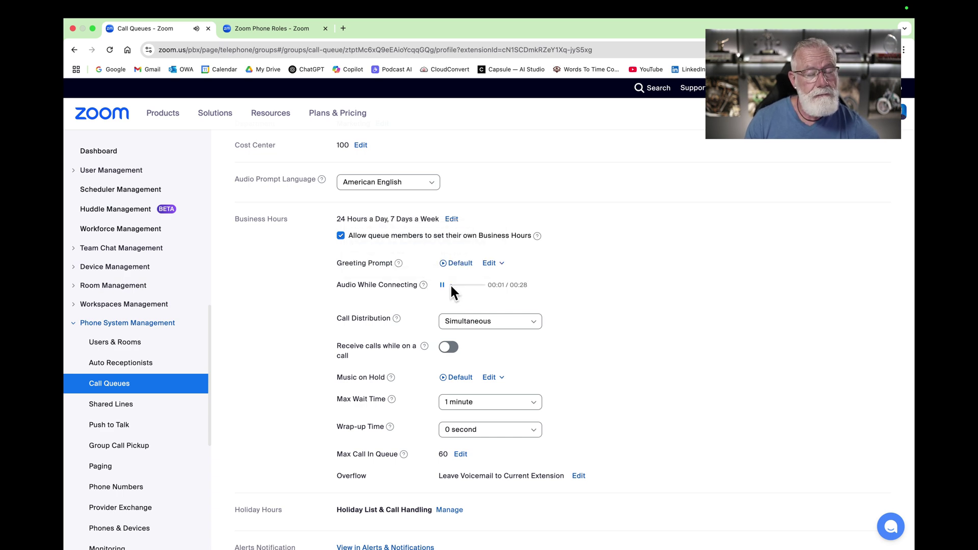
click(443, 286)
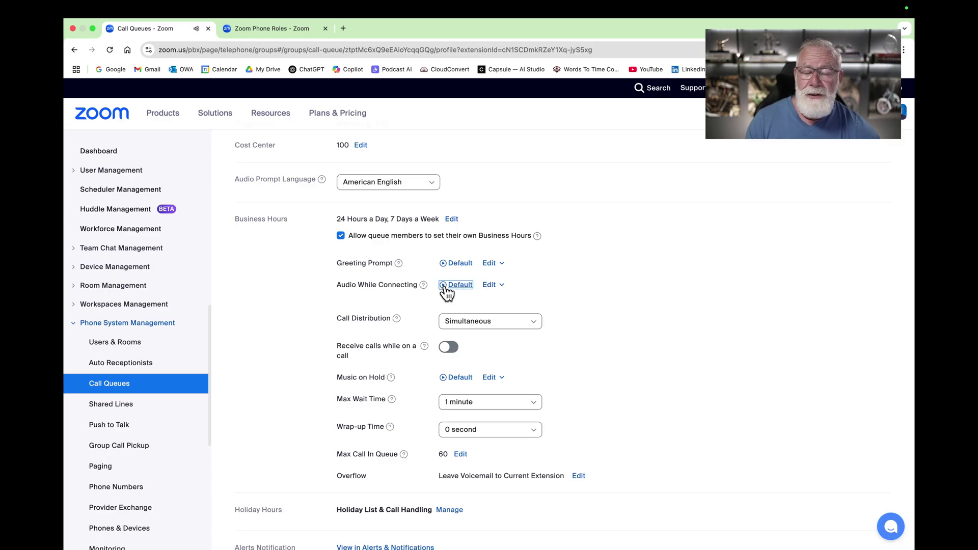
click(490, 285)
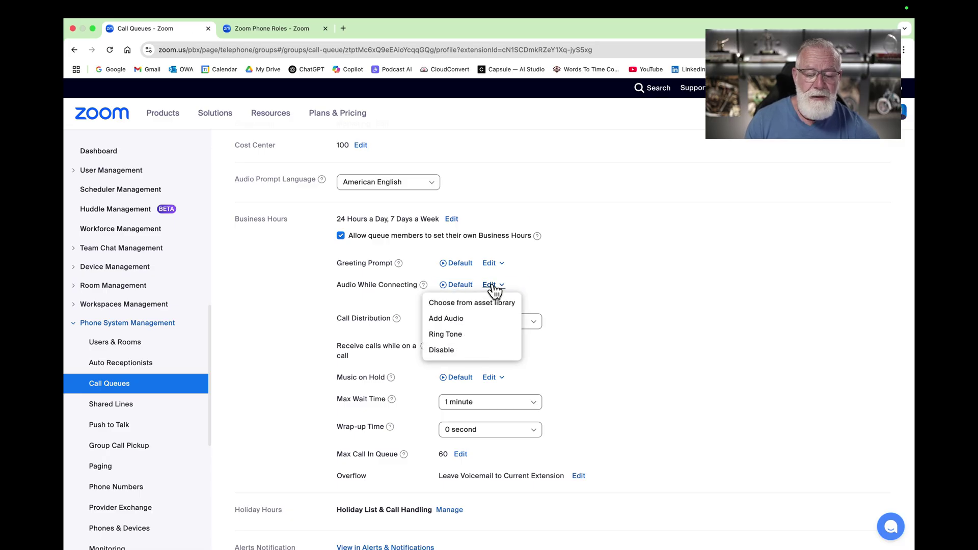
click(551, 313)
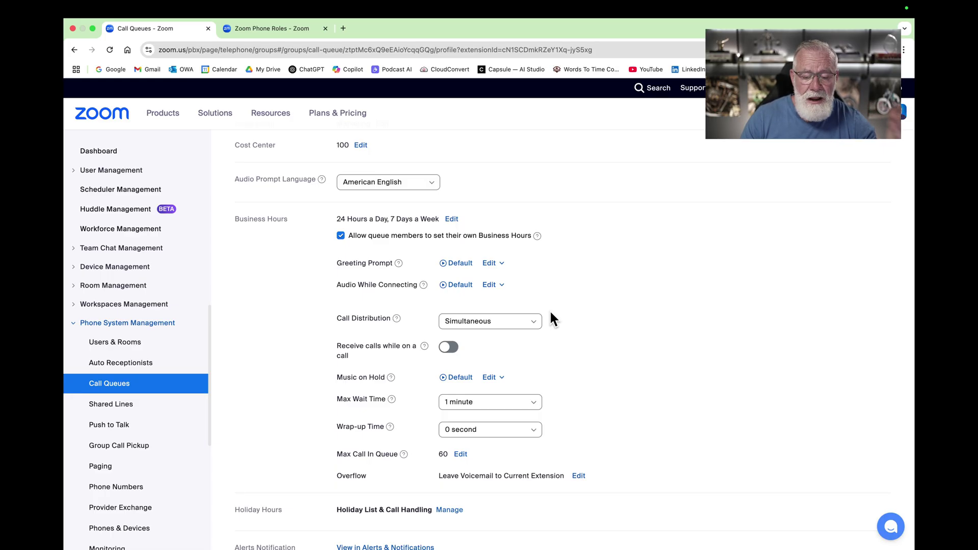
Set the queue's call distribution to Longest idle
click(536, 321)
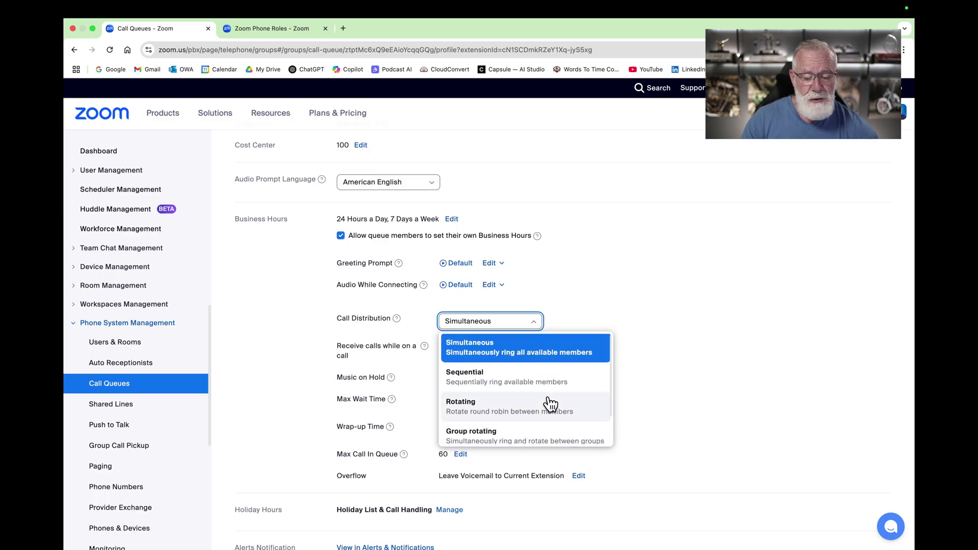
scroll(548, 406, down, 1)
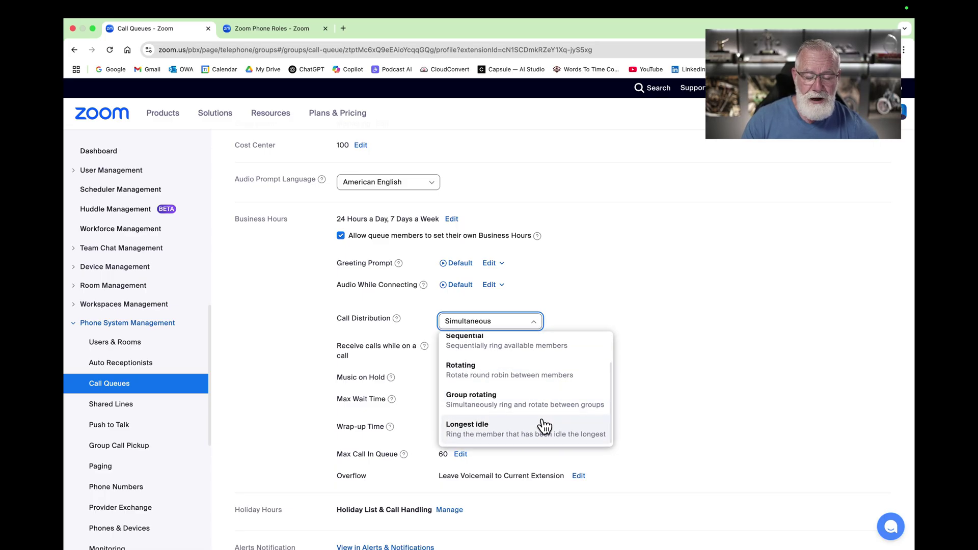
click(544, 432)
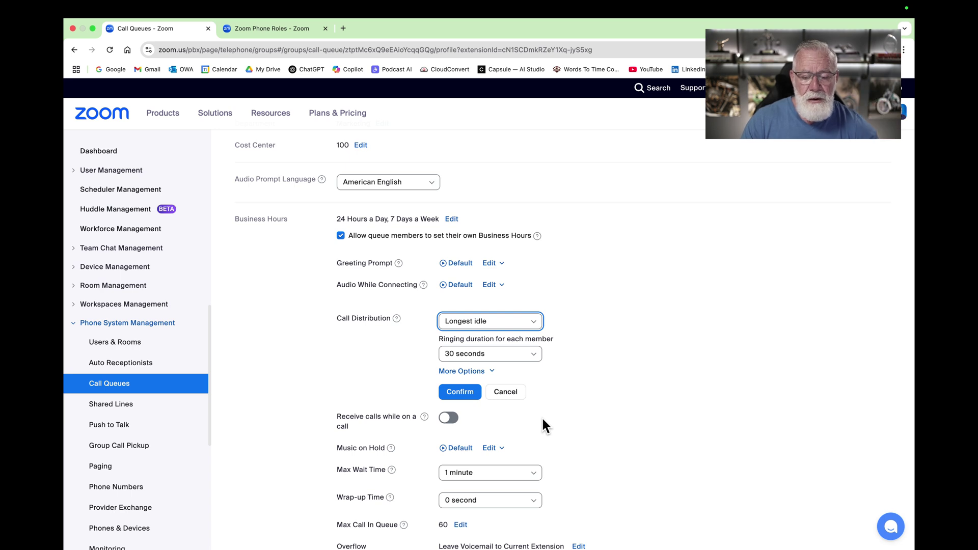
Set ringing duration per member to 15 seconds and confirm the call distribution
click(528, 359)
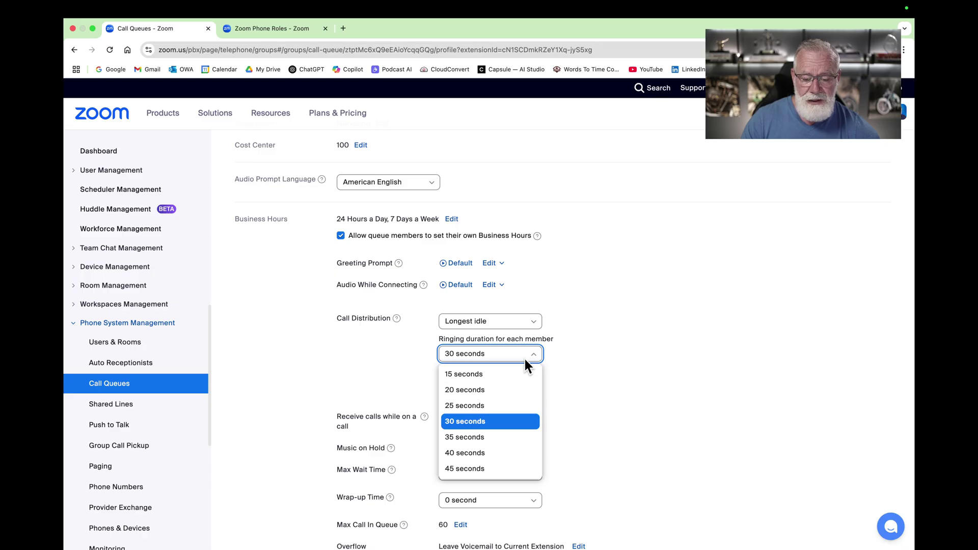
click(514, 377)
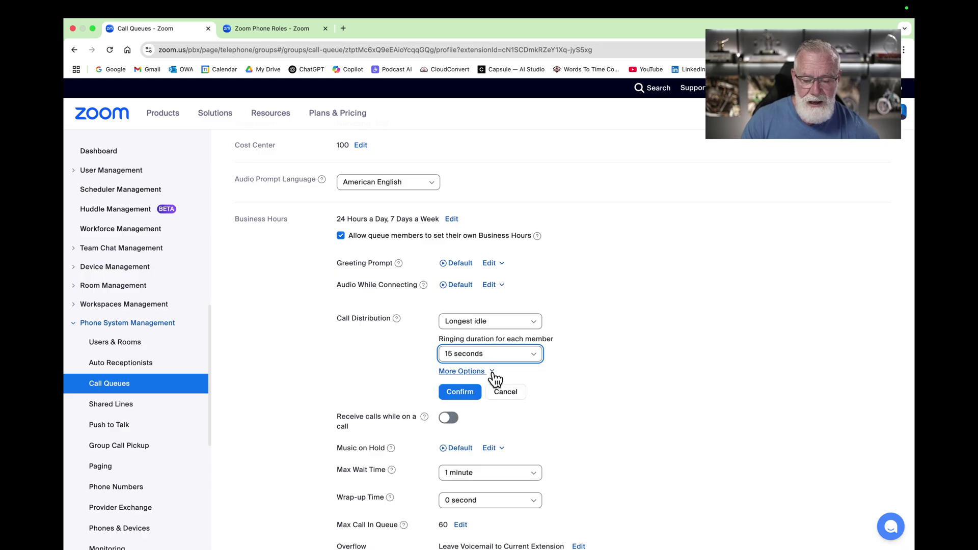
click(492, 372)
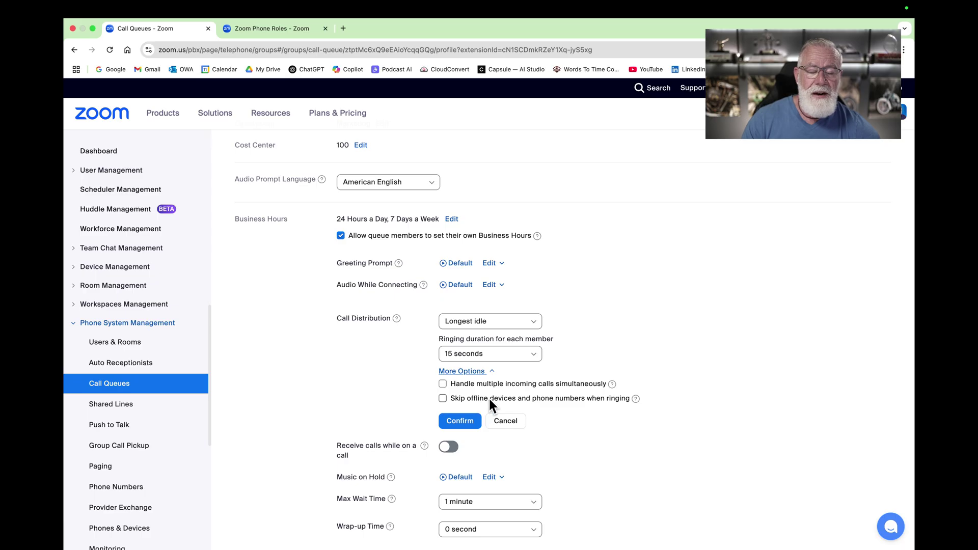
click(467, 421)
scroll(464, 356, down, 3)
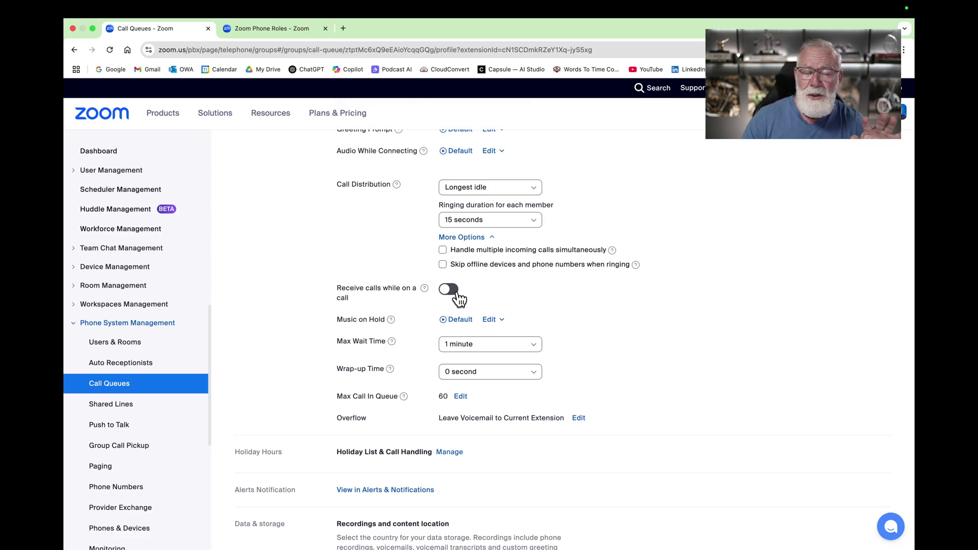
scroll(457, 293, up, 1)
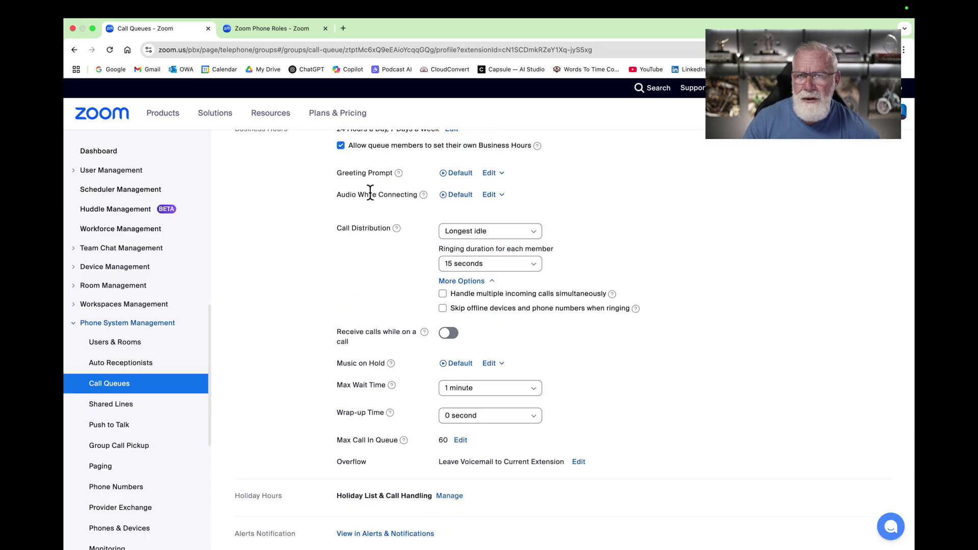
mouse_move(424, 196)
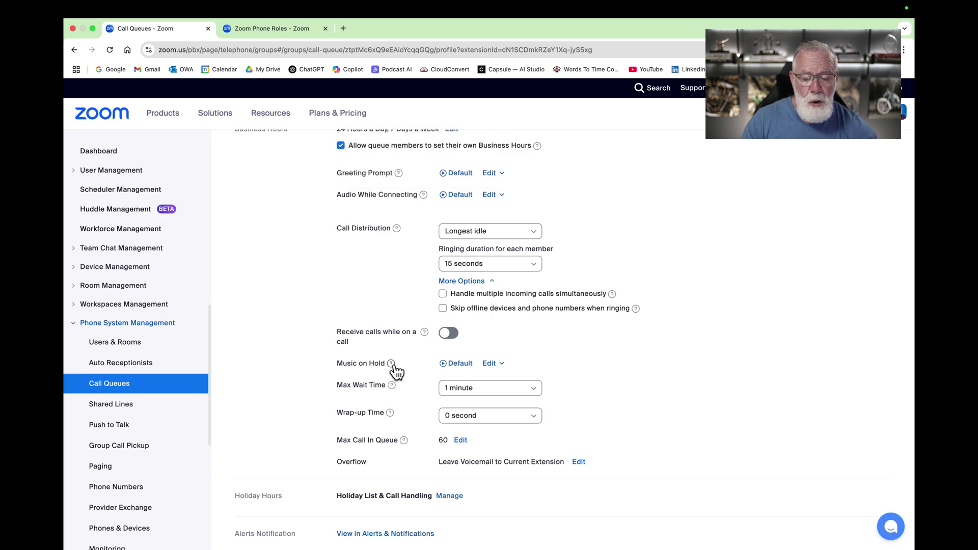
mouse_move(393, 370)
click(453, 364)
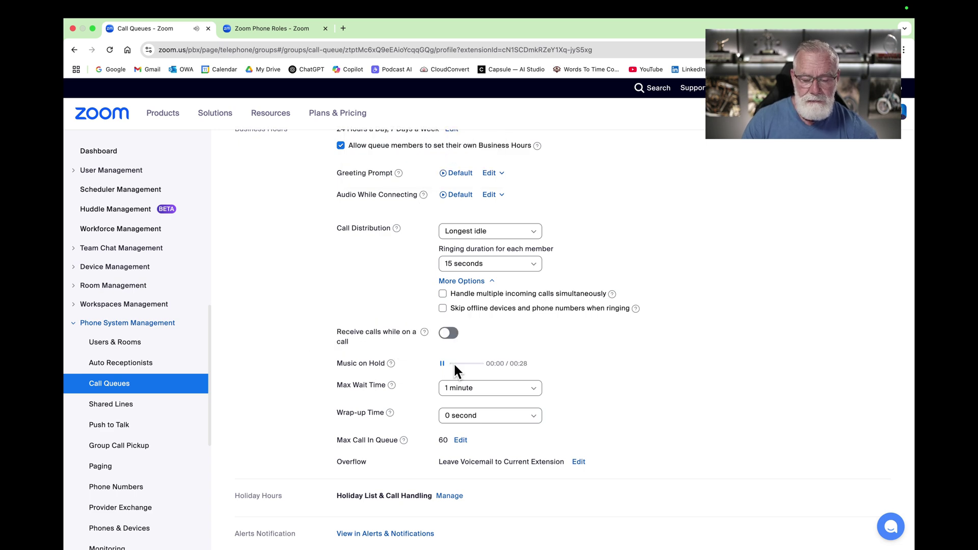
click(453, 362)
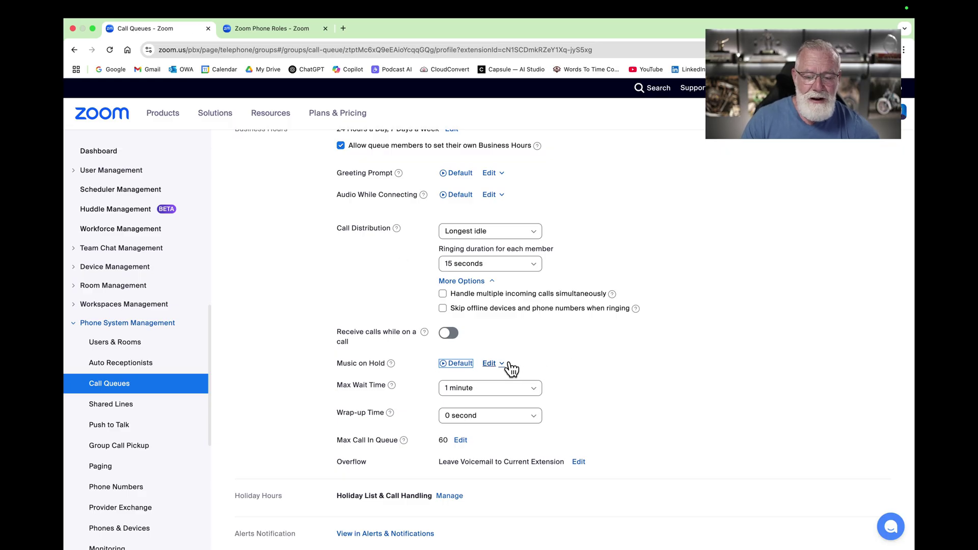
scroll(393, 317, down, 3)
mouse_move(393, 317)
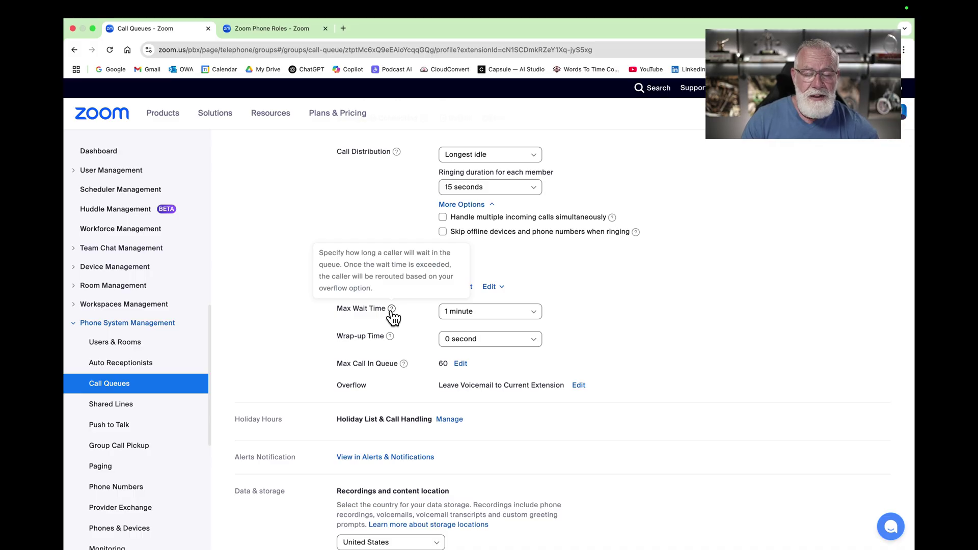
Set the queue's maximum wait time to 4 minutes and save it
click(495, 311)
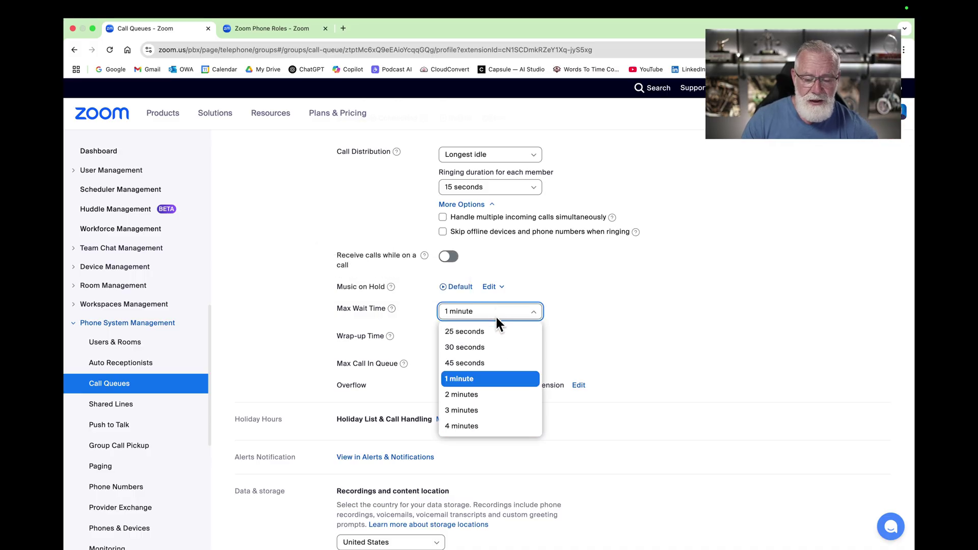
click(498, 426)
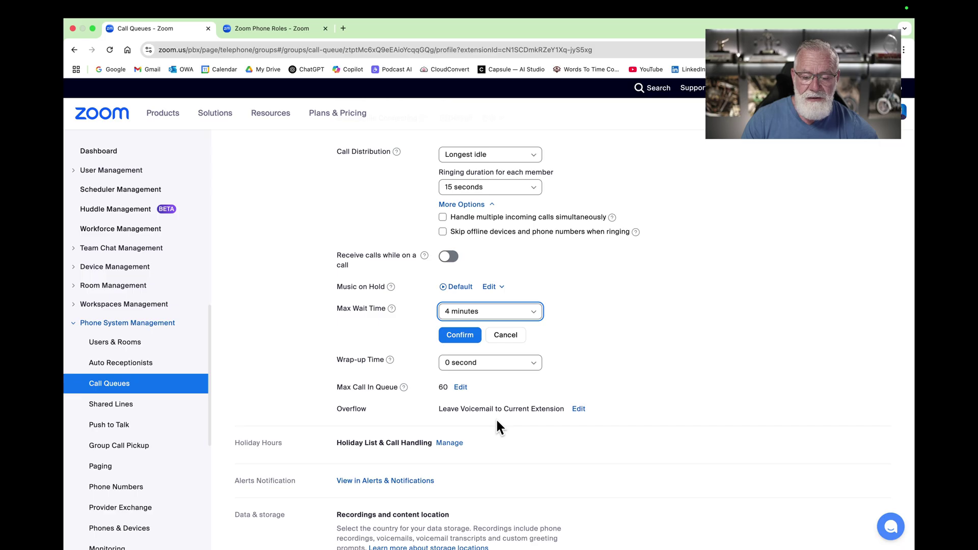
mouse_move(393, 311)
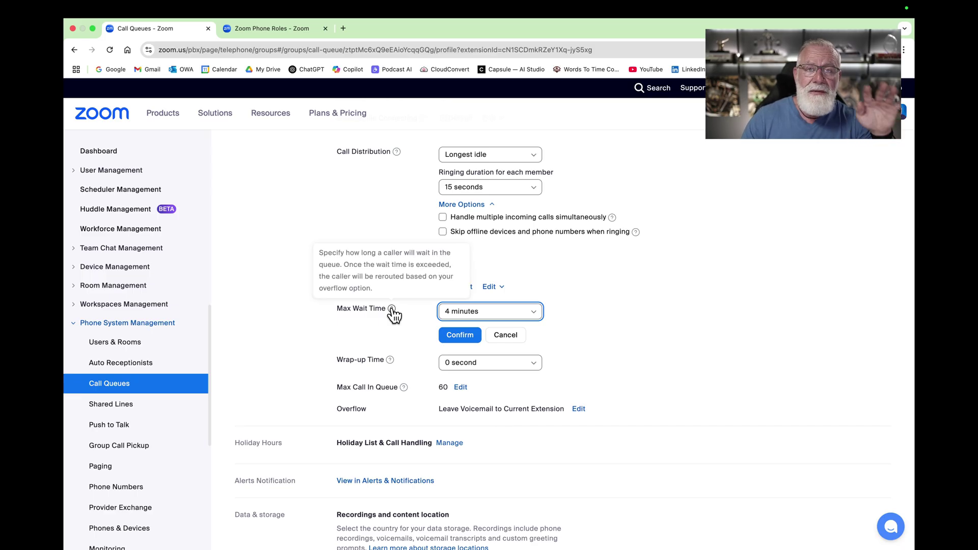
click(458, 332)
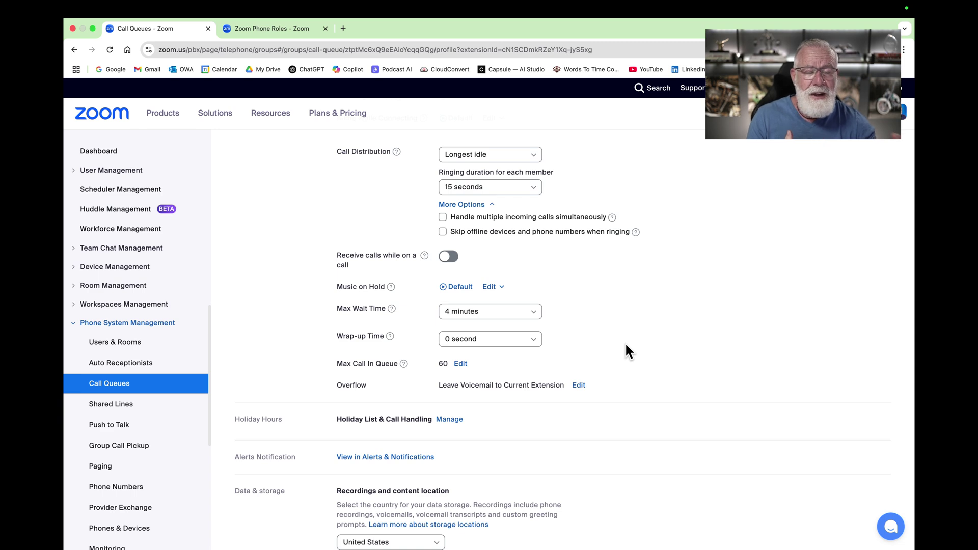
Review the wrap-up time choices, leaving wrap-up at 0 seconds
click(535, 342)
scroll(459, 315, down, 2)
mouse_move(405, 288)
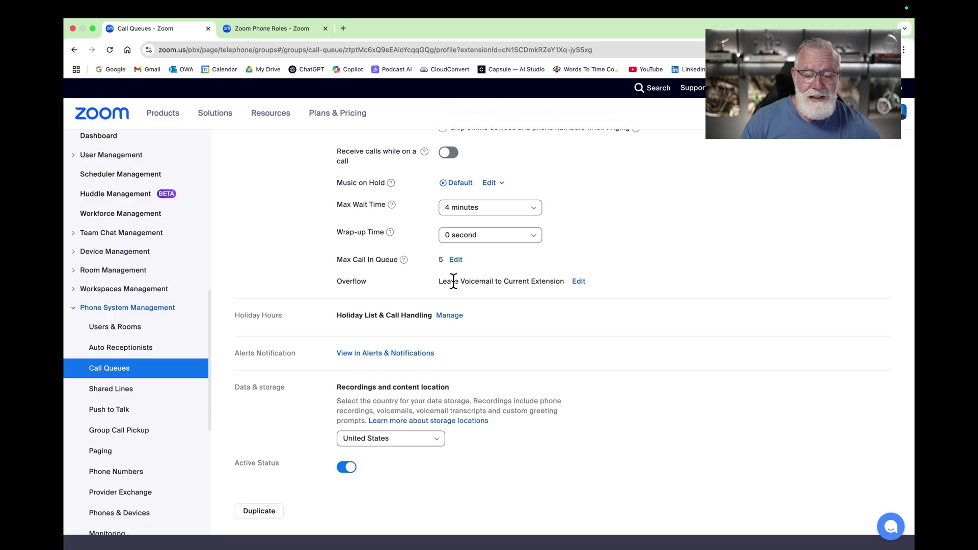
Route overflow to Voicemail, left to the Current Extension with the default greeting, and save
click(579, 283)
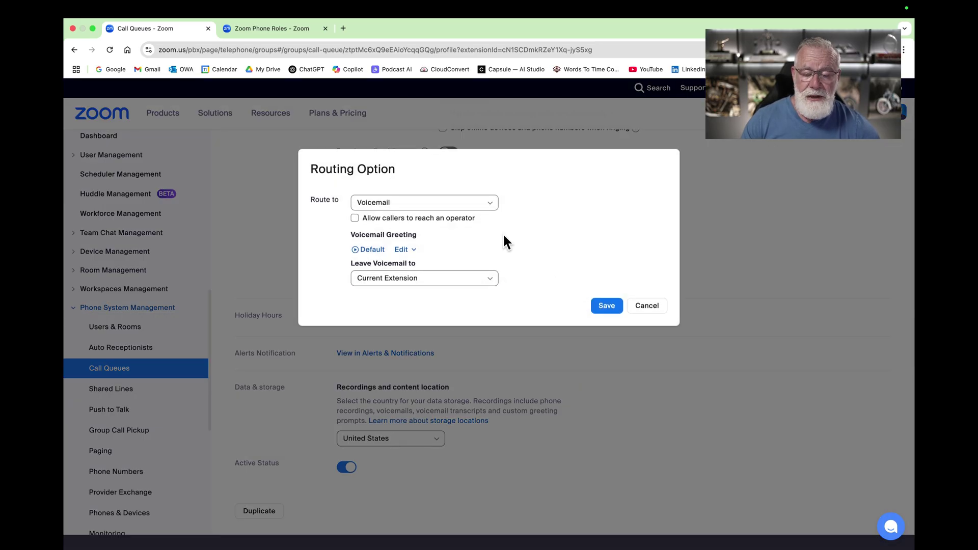
click(474, 205)
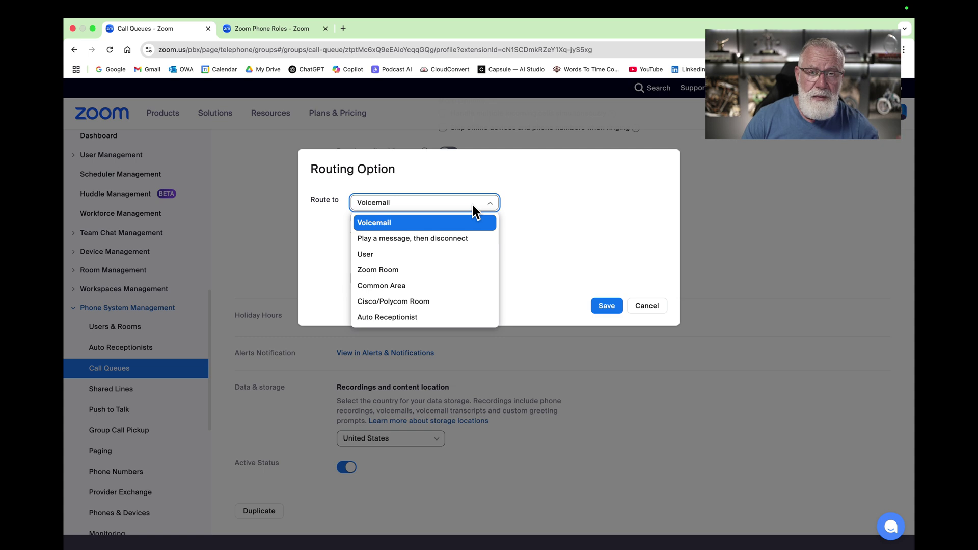
click(438, 223)
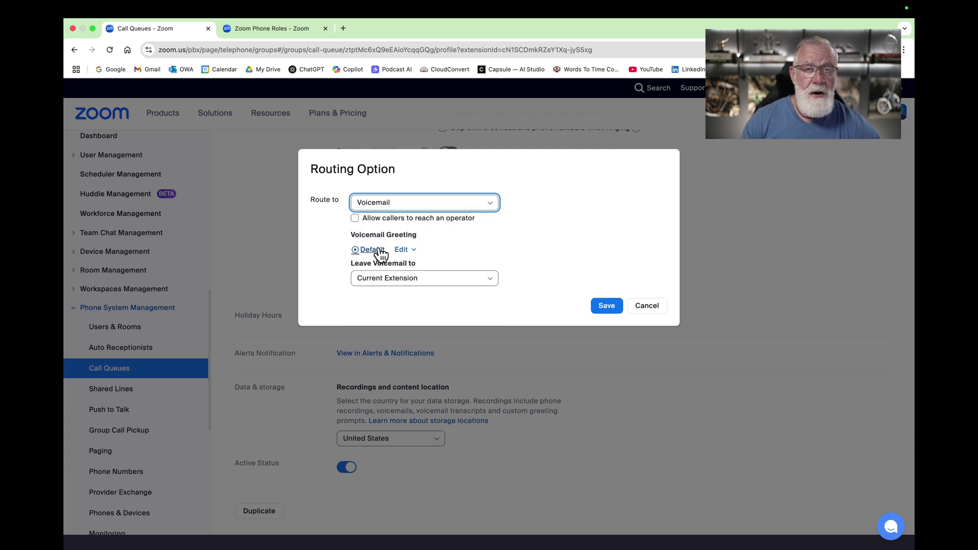
click(379, 250)
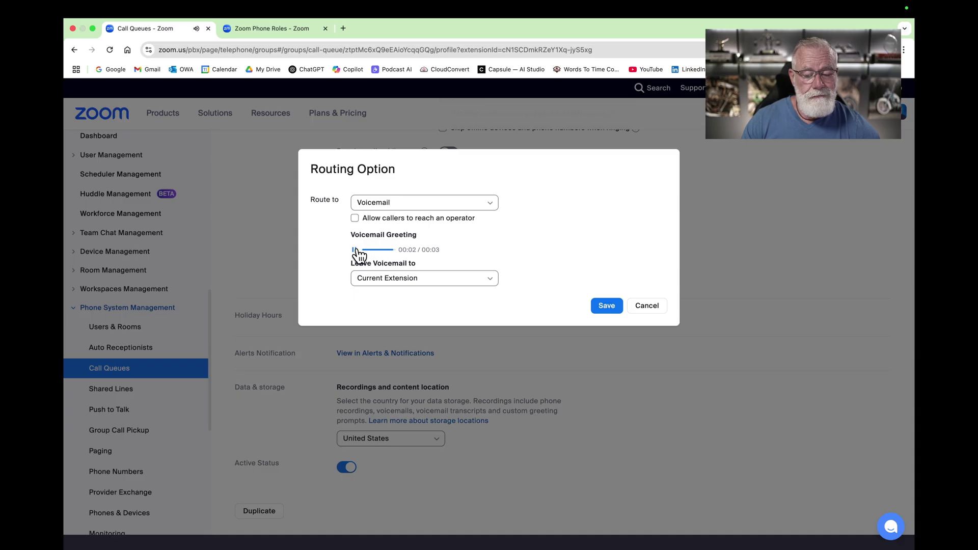
click(462, 277)
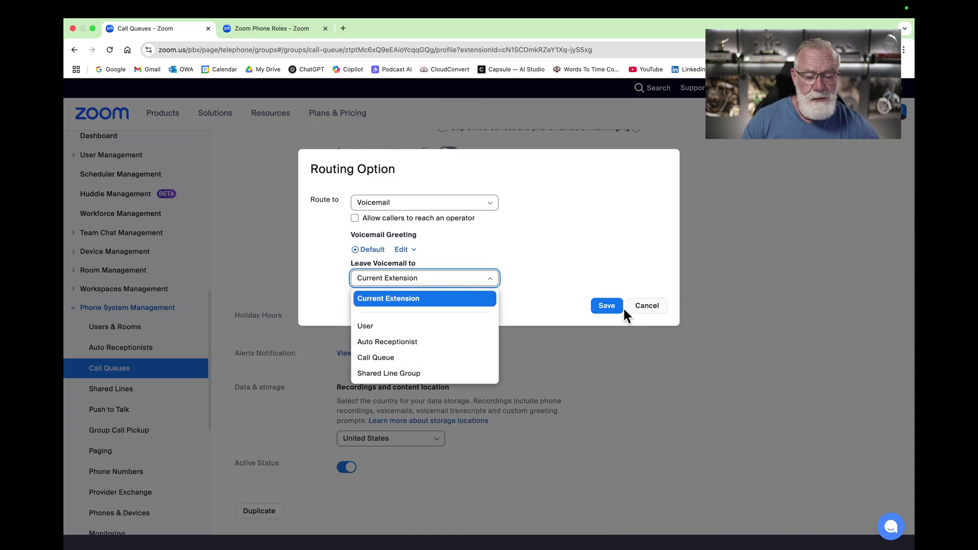
click(580, 297)
click(599, 306)
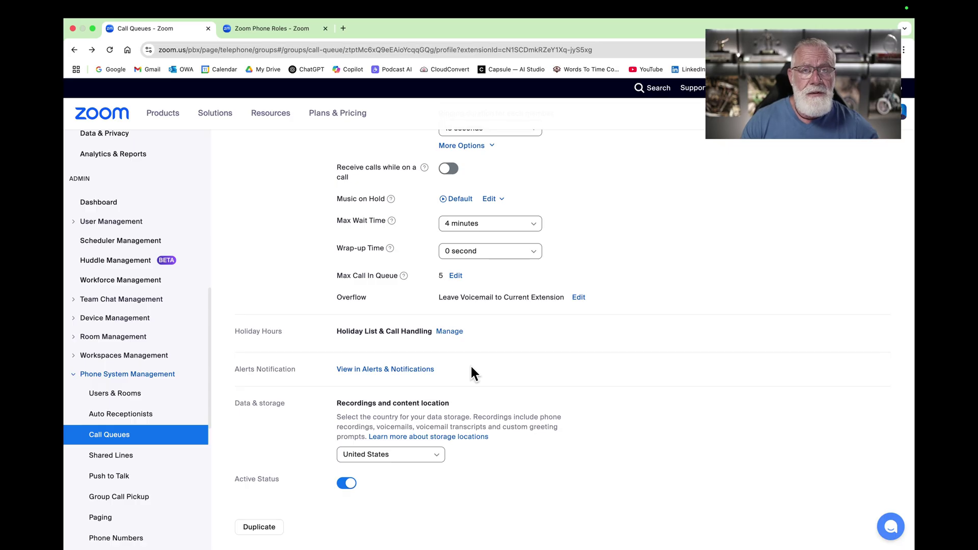
click(400, 371)
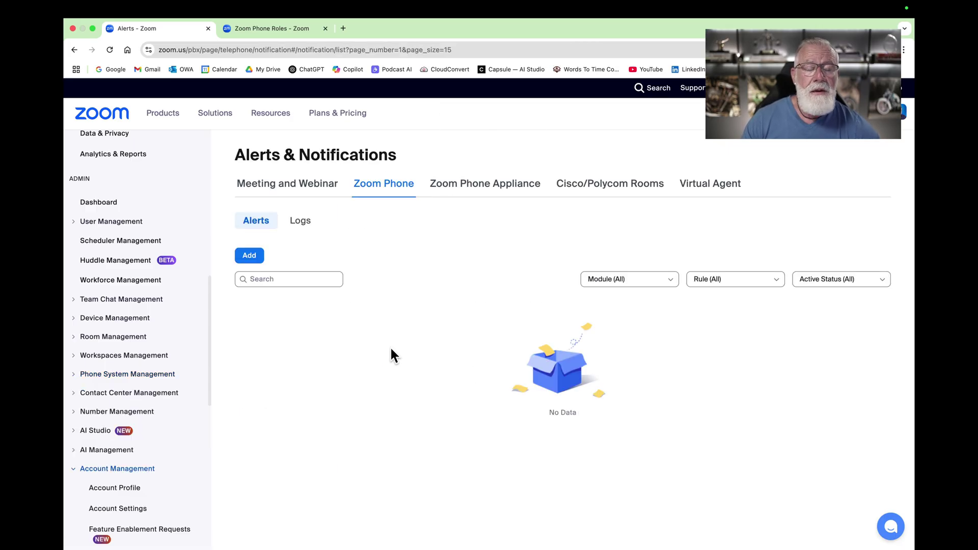
click(258, 262)
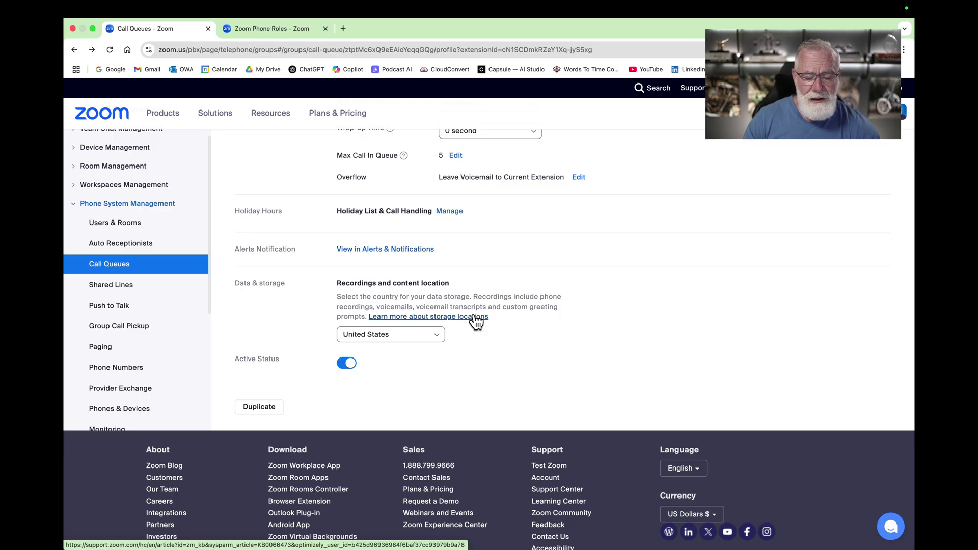
click(438, 337)
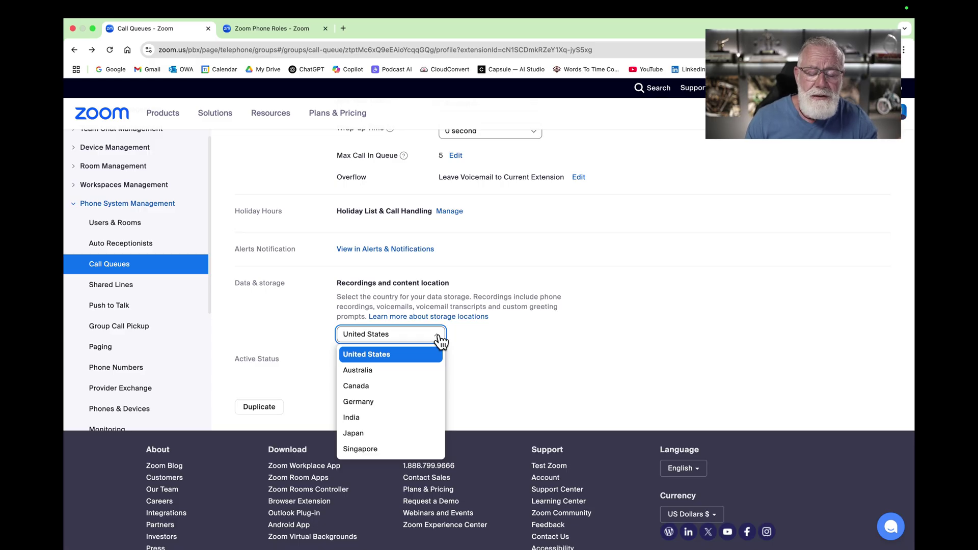
click(425, 355)
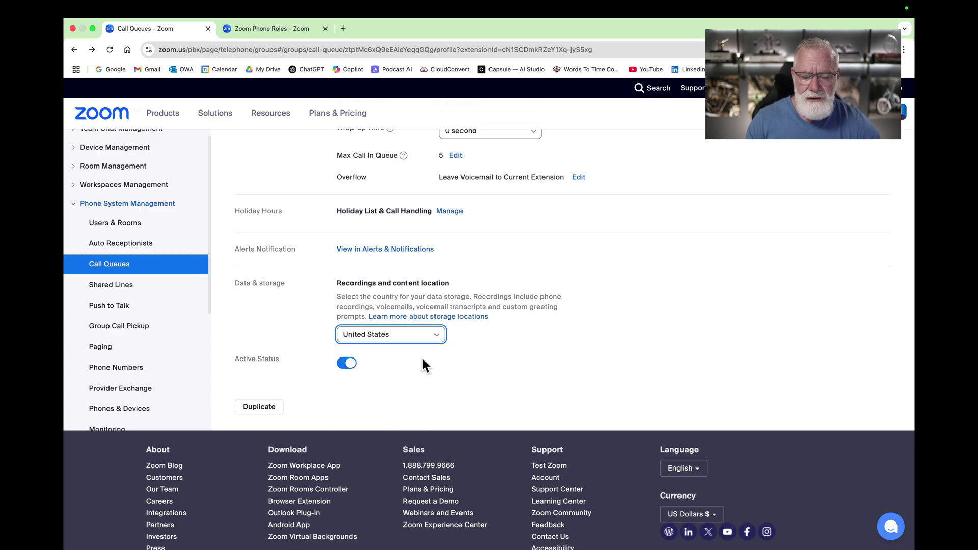
scroll(563, 363, up, 5)
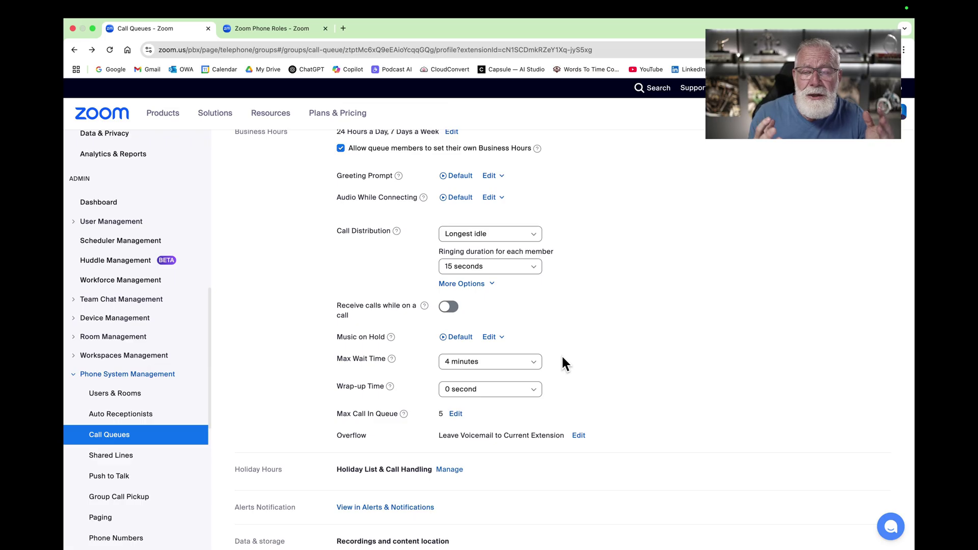